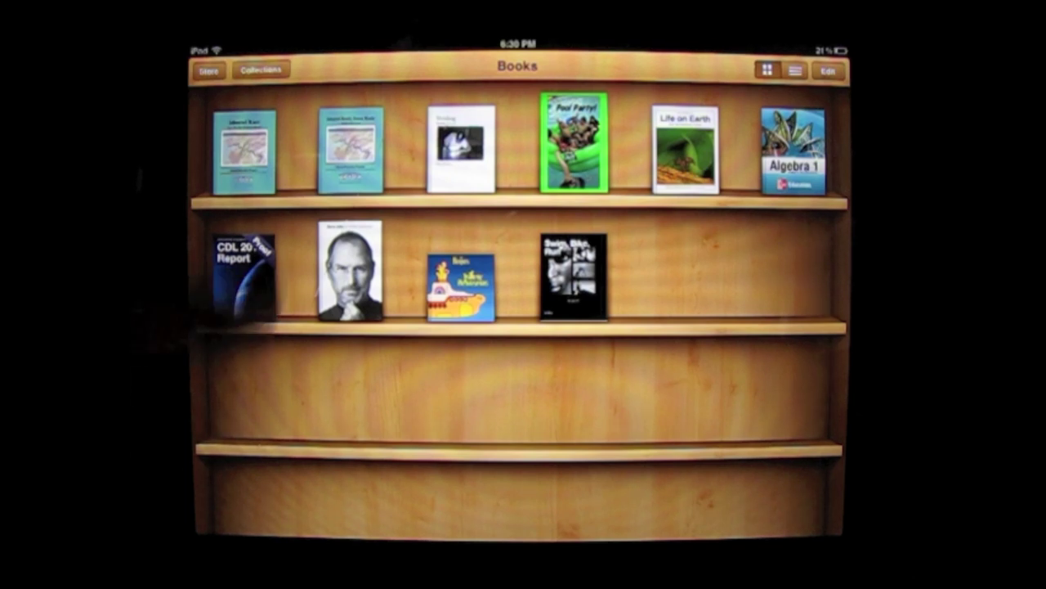
Step: Open the student Iditarod lesson ePub, page through its resources, and play the How to Treat Frostbite movie full screen
click(350, 151)
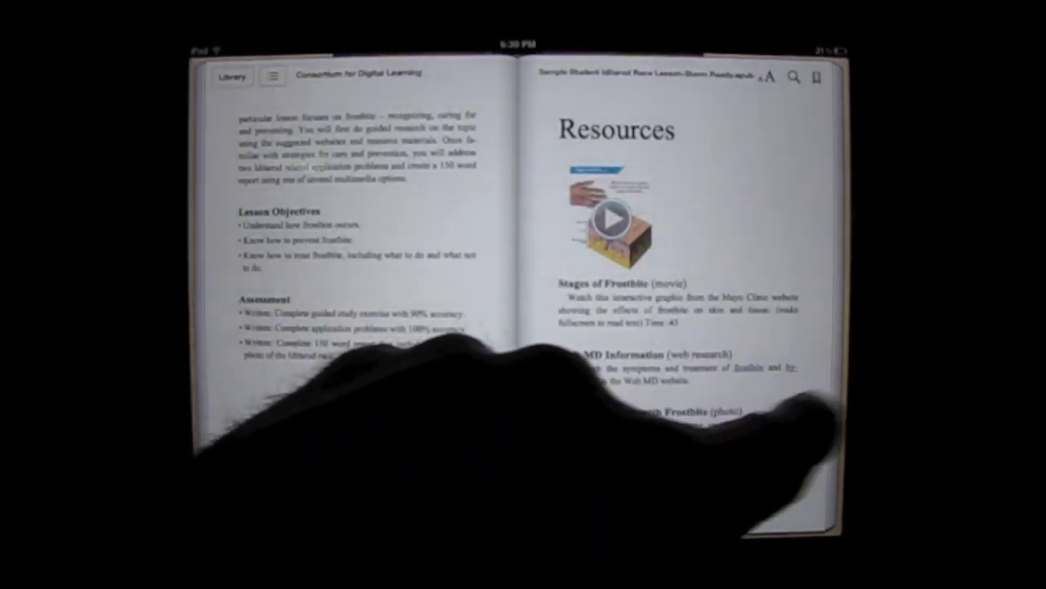
click(817, 405)
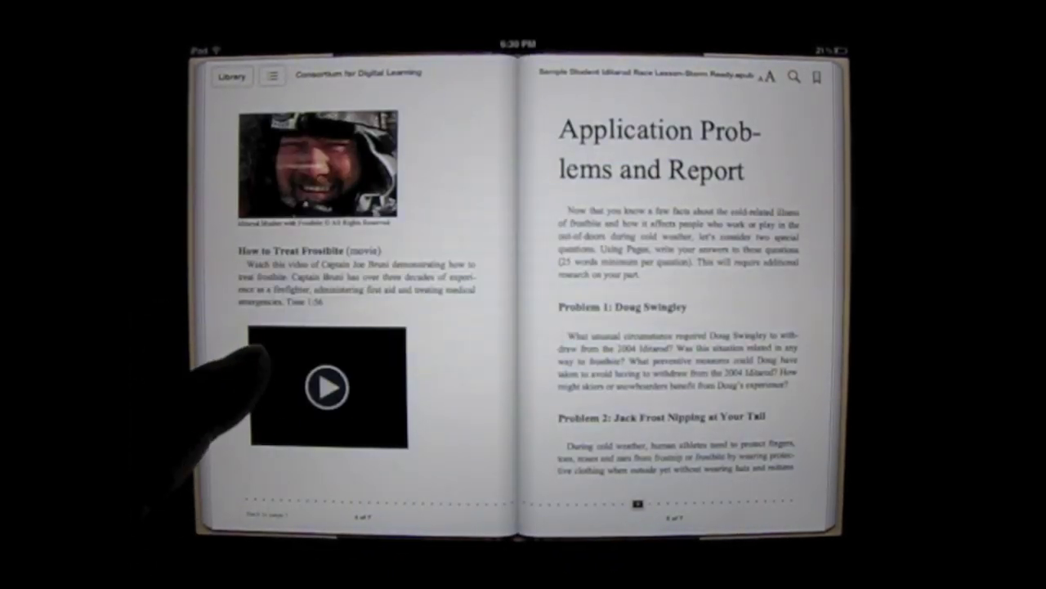
click(327, 386)
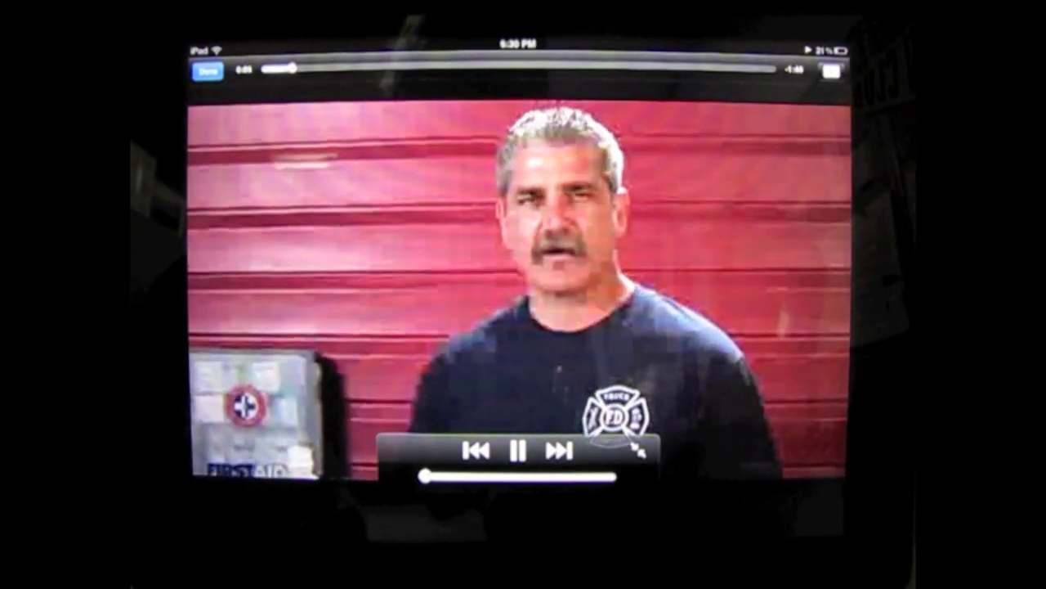
drag(380, 253, 245, 344)
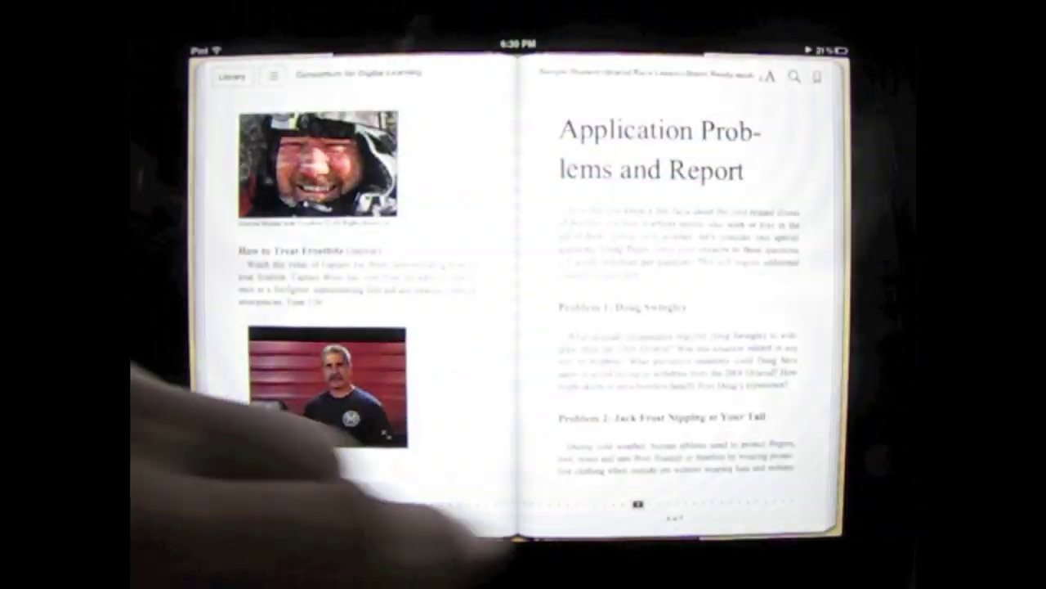
drag(701, 350, 507, 360)
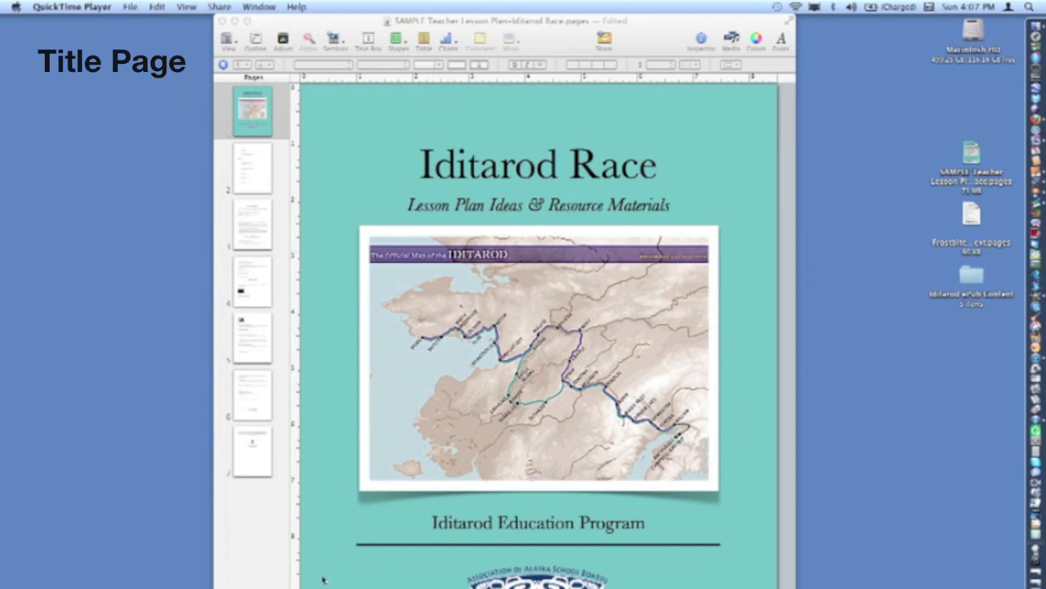
Step: Examine the sample teacher lesson plan in Pages, from the table of contents through introduction, resources and assessments to the copyright section
click(257, 171)
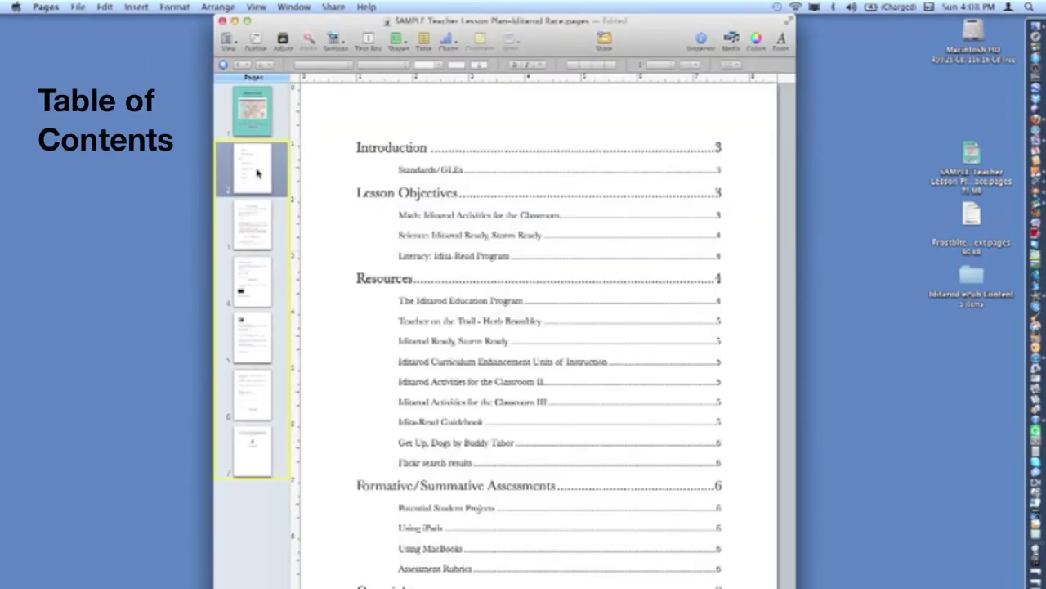
click(253, 233)
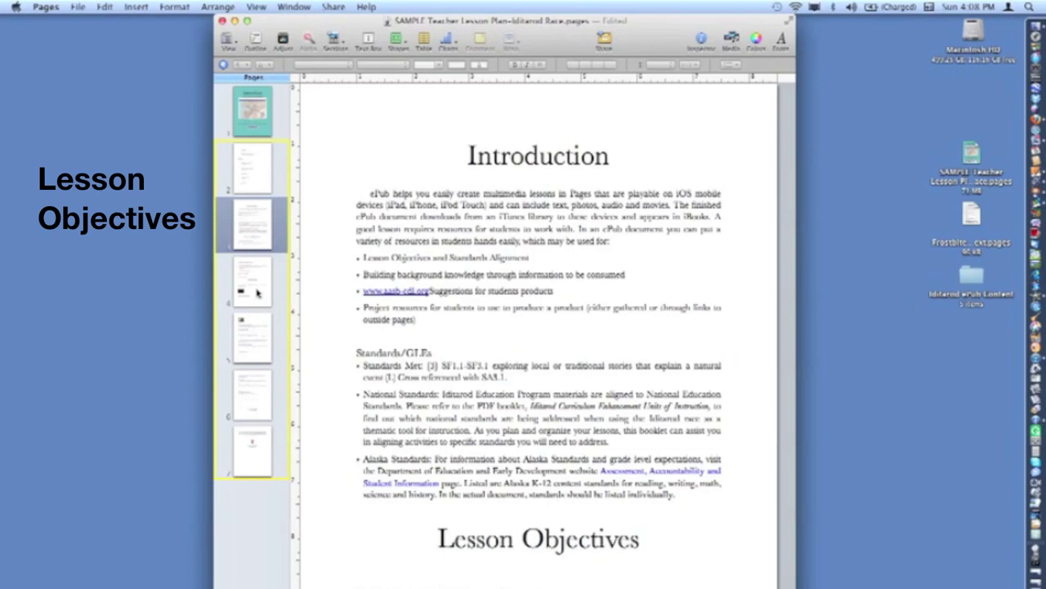
click(257, 293)
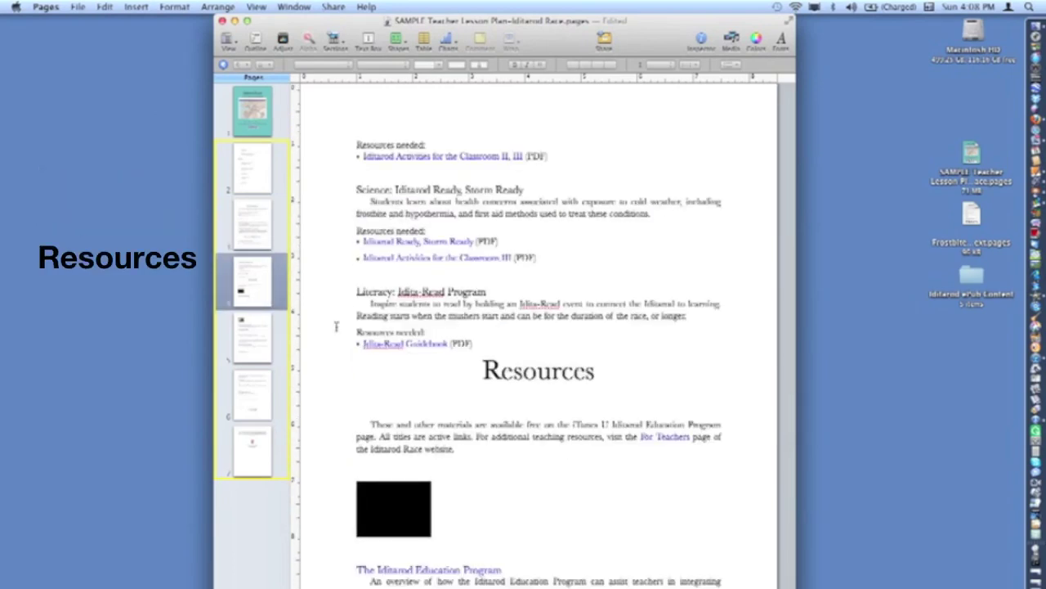
scroll(331, 318, down, 3)
scroll(336, 326, down, 3)
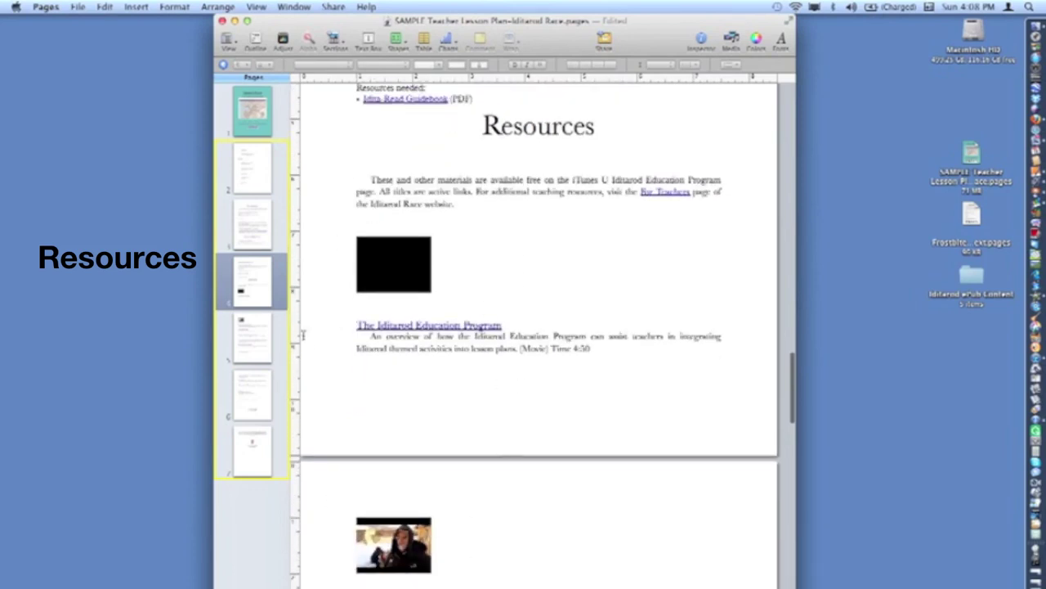
click(265, 347)
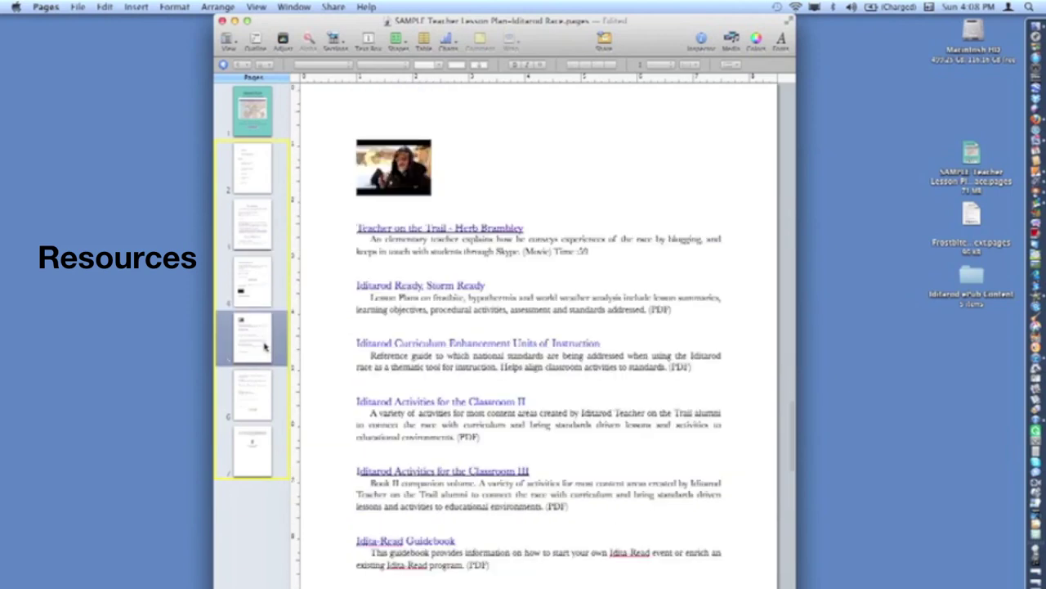
click(255, 392)
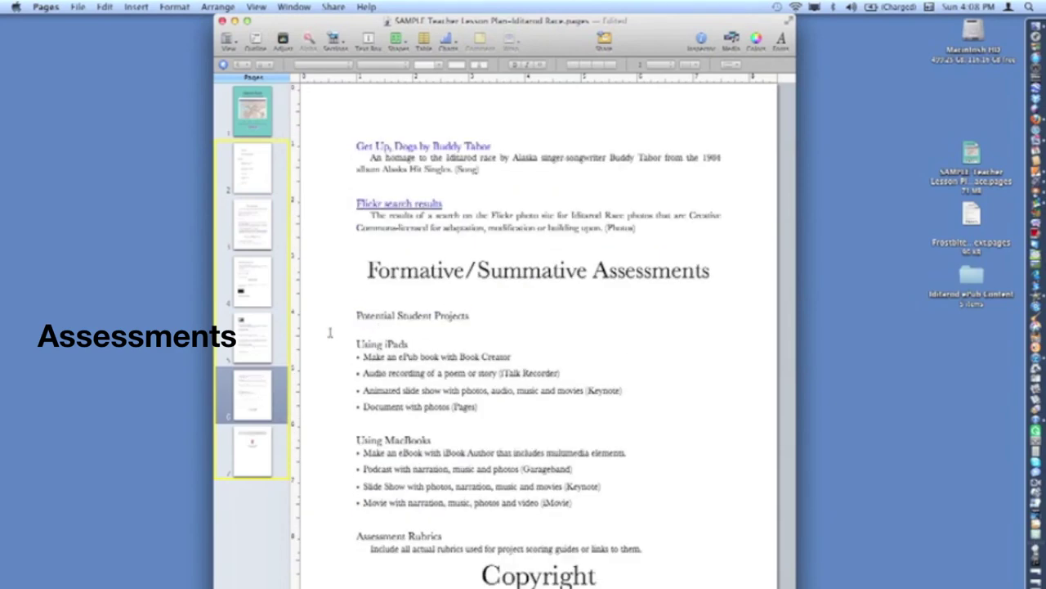
scroll(331, 332, down, 5)
scroll(330, 332, down, 3)
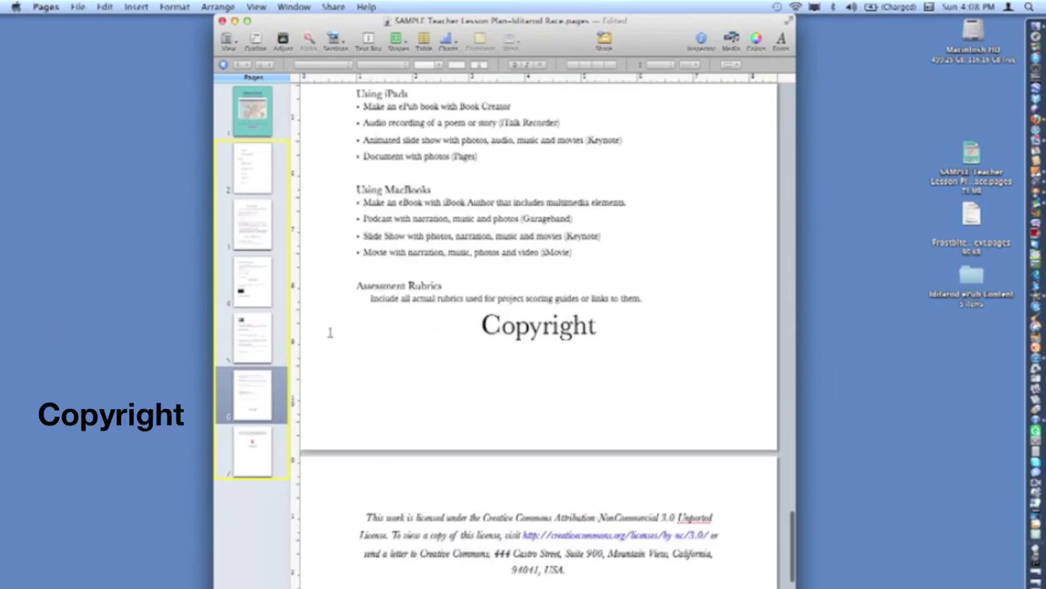
scroll(331, 331, down, 6)
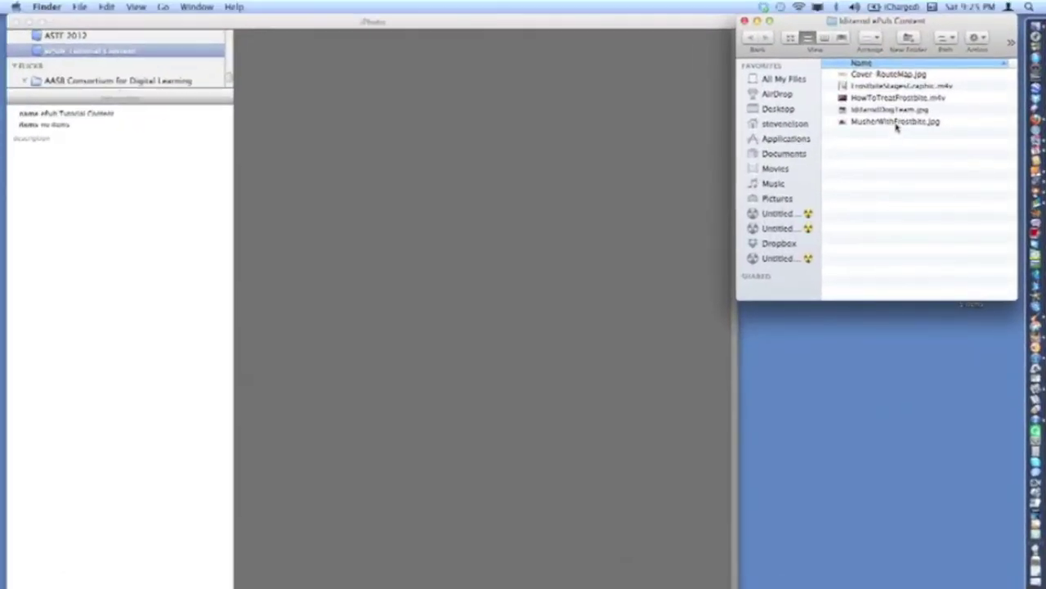
Step: Add all five files from the Iditarod ePub Content folder to iPhoto's ePub Tutorial Content album, and open the media browser in Pages
click(897, 123)
shift+click(897, 76)
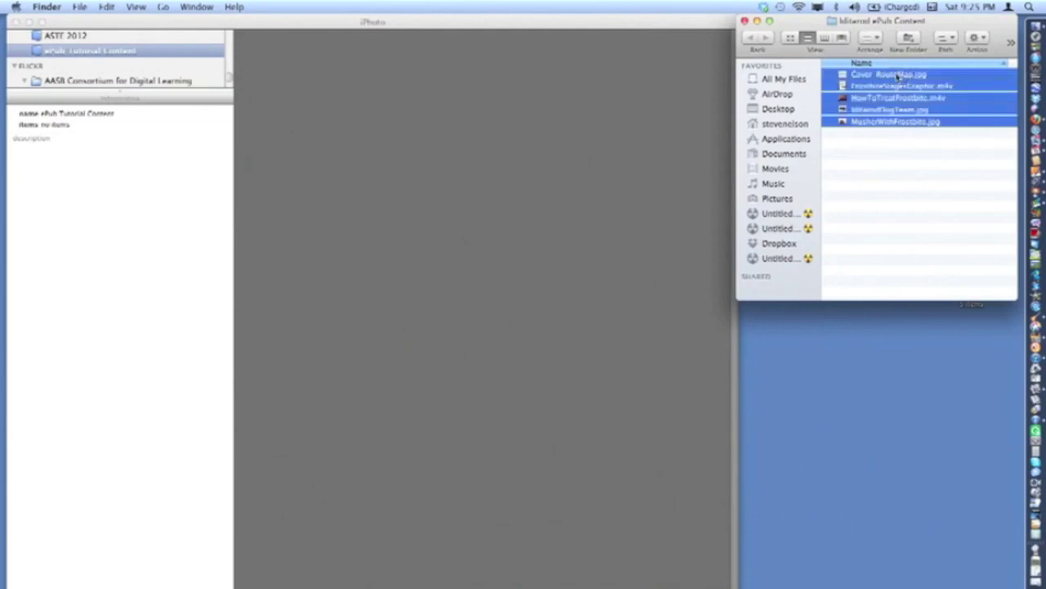
drag(898, 75, 556, 169)
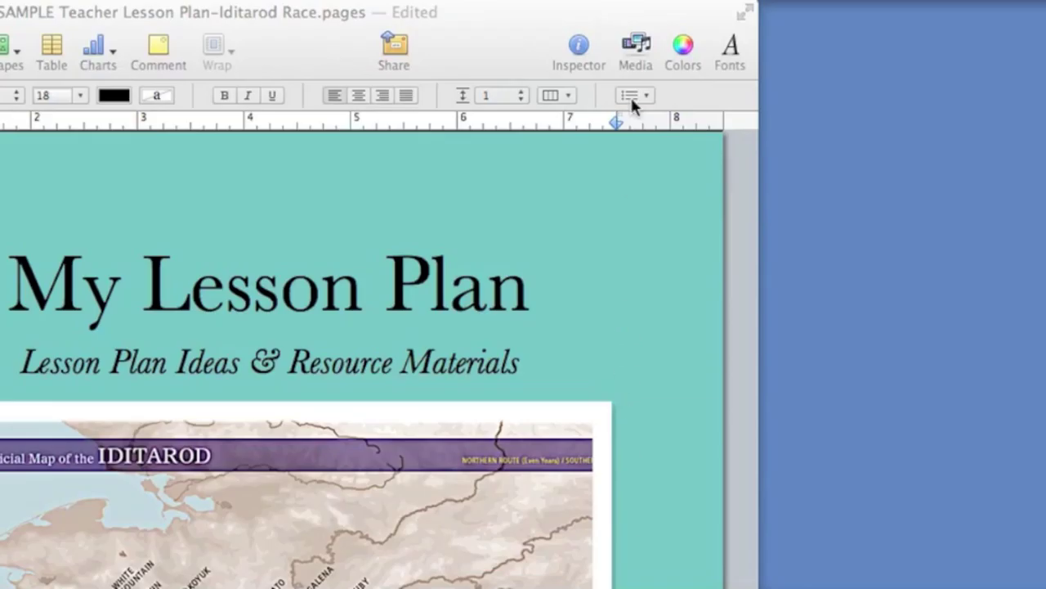
click(637, 49)
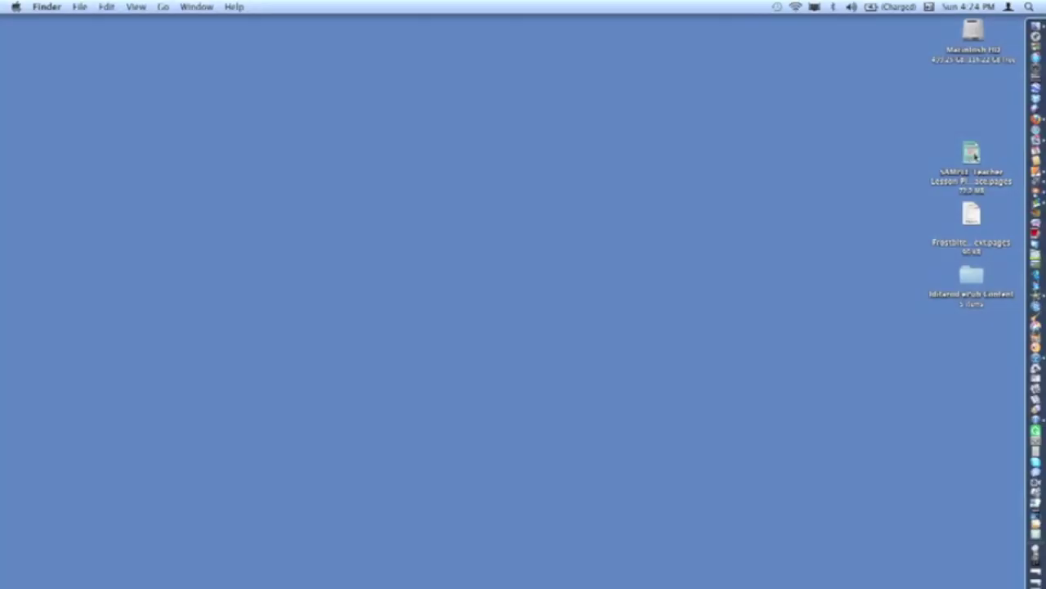
Step: Open the SAMPLE Teacher Lesson Plan-Iditarod Race document from the desktop and show its styles drawer
double_click(973, 155)
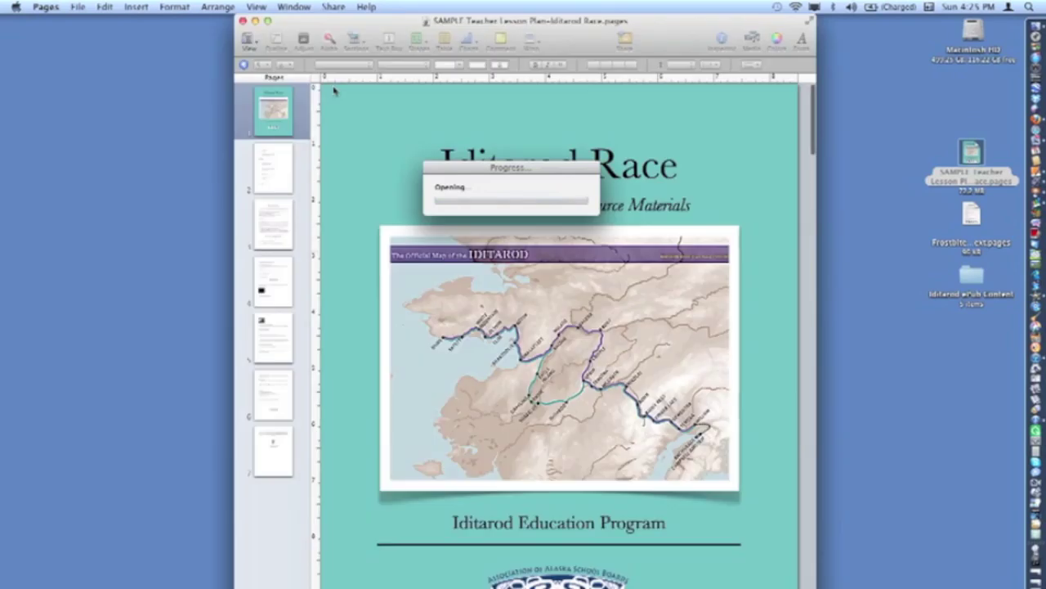
click(248, 39)
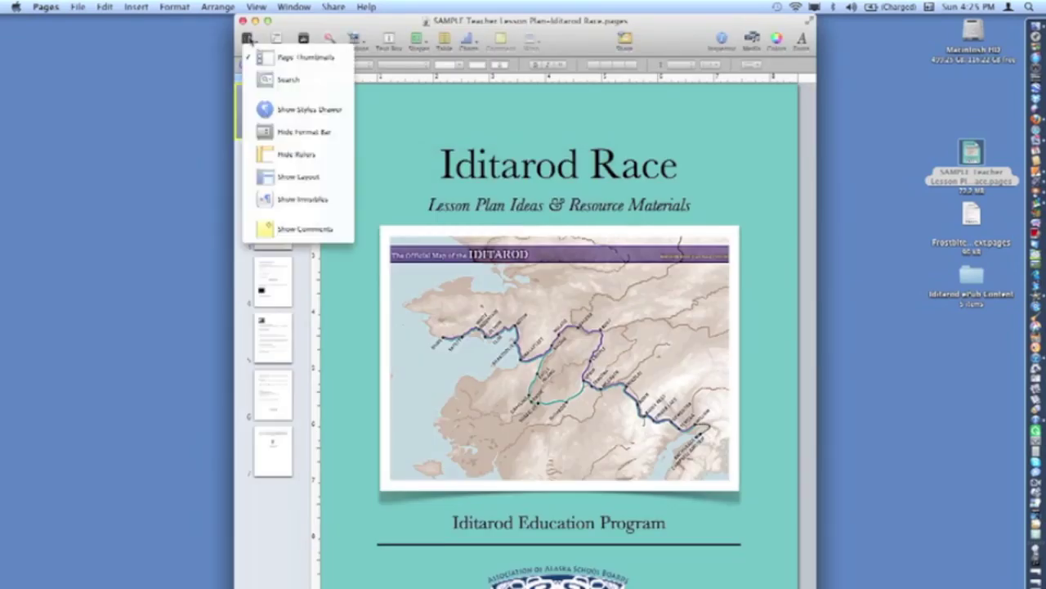
click(272, 109)
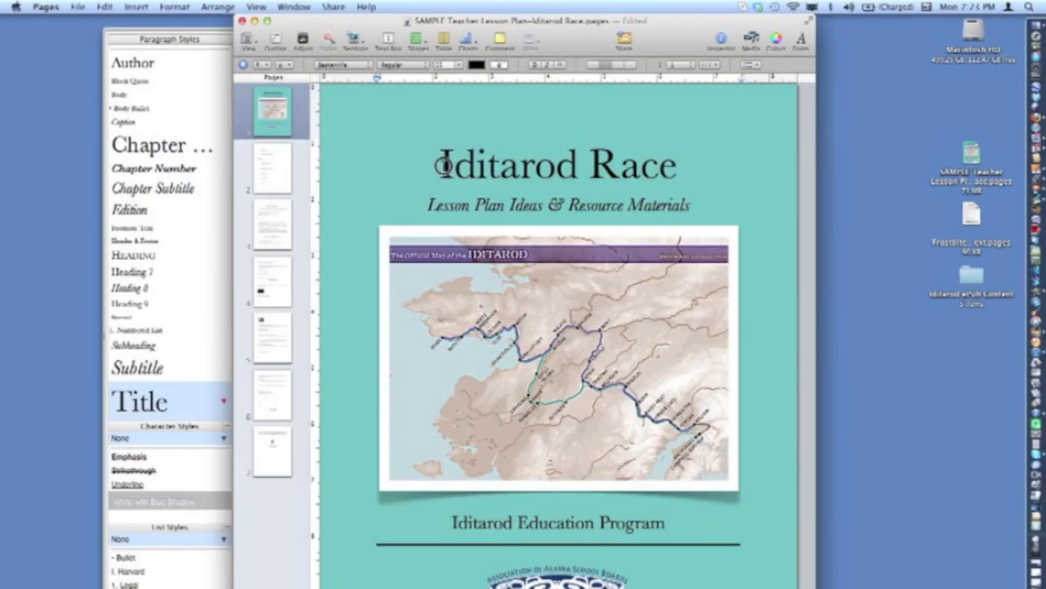
Step: Replace the cover page's title with "My Title" and its author line with "My Name"
drag(442, 165, 679, 164)
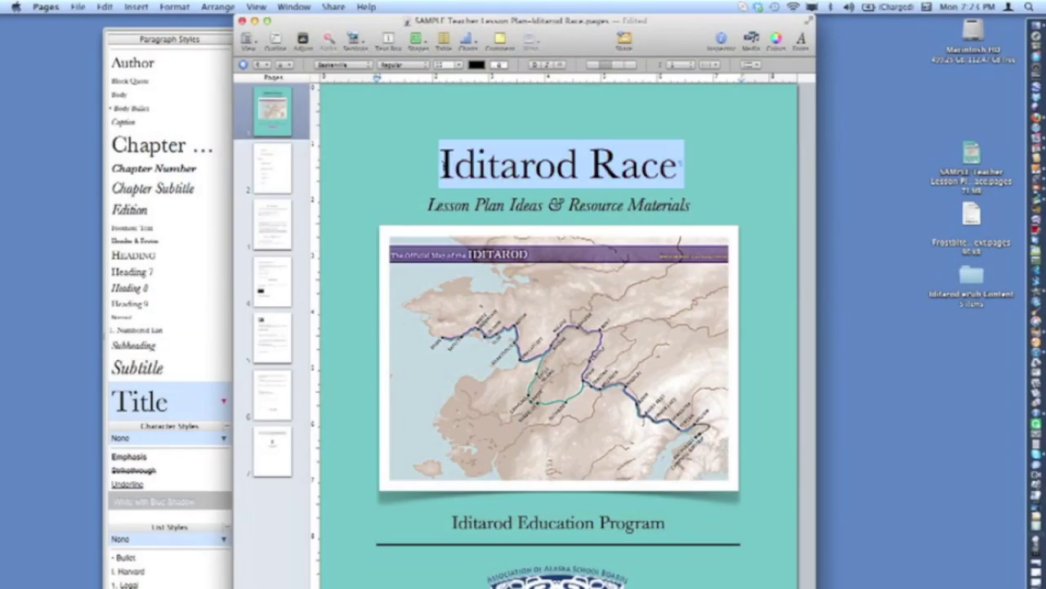
text(My Title)
drag(452, 523, 668, 523)
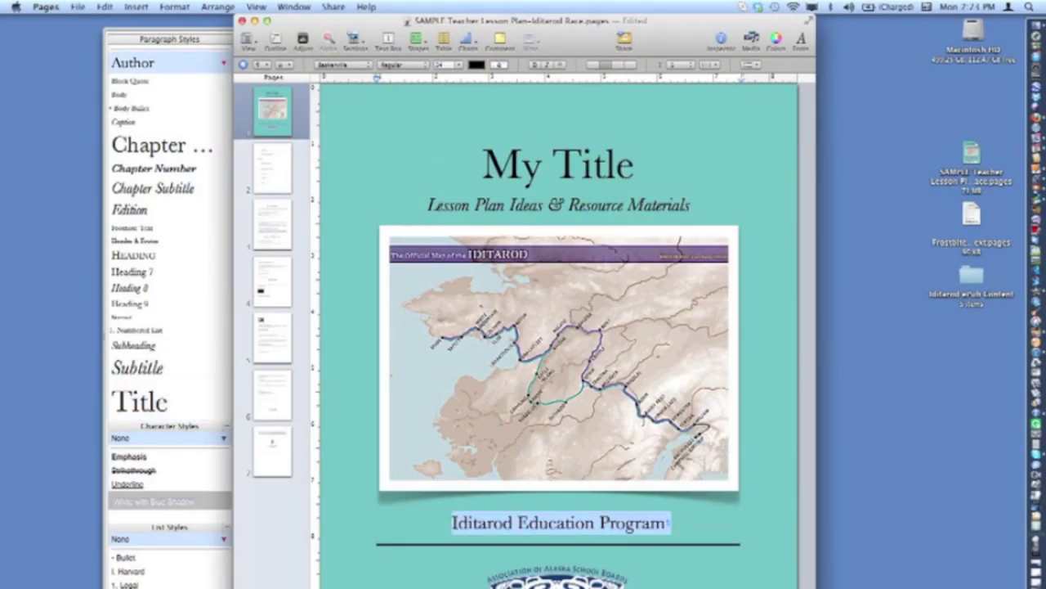
text(My Name)
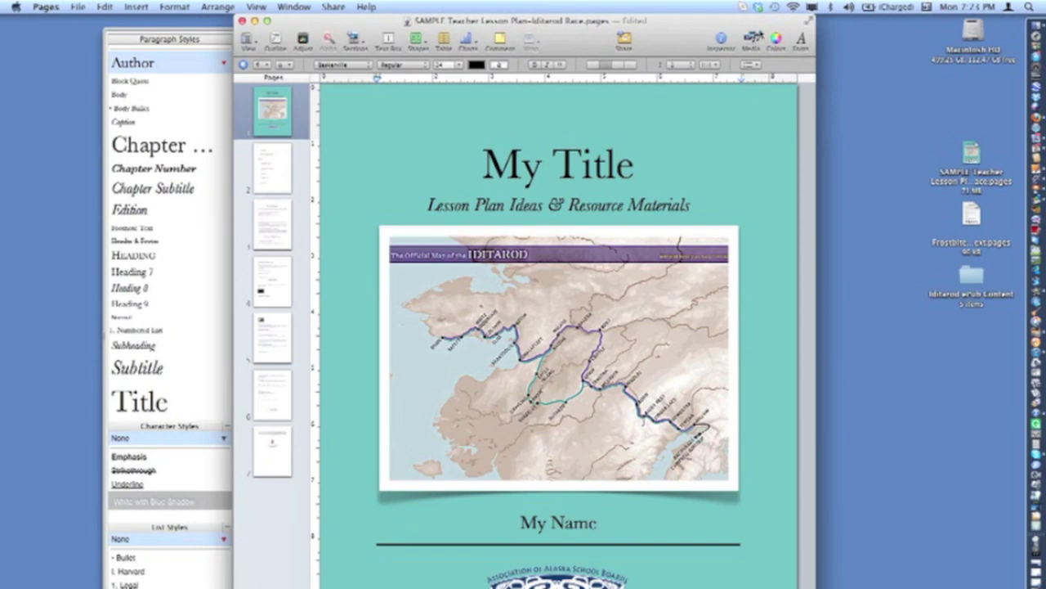
Step: Replace the cover's map image with the Iditarod dog team photo from the ePub Tutorial Content album, and close the media browser
click(751, 41)
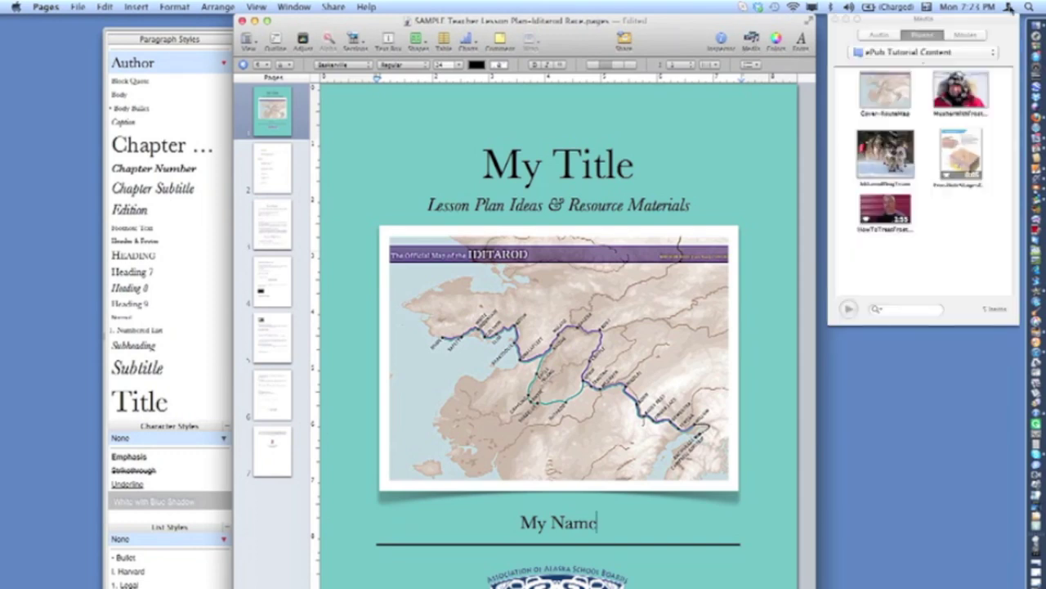
click(888, 159)
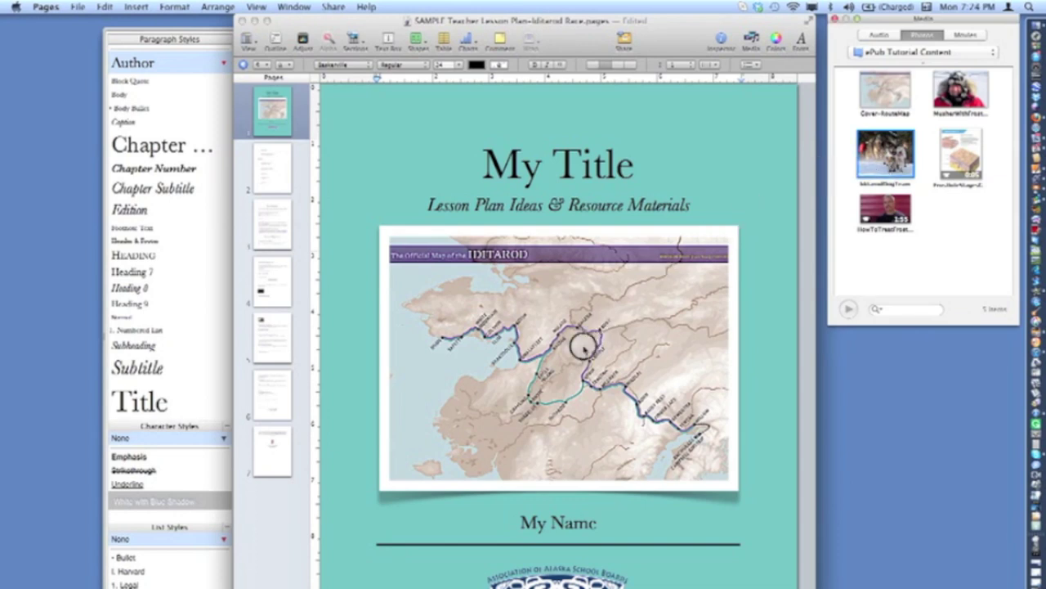
drag(584, 347, 585, 350)
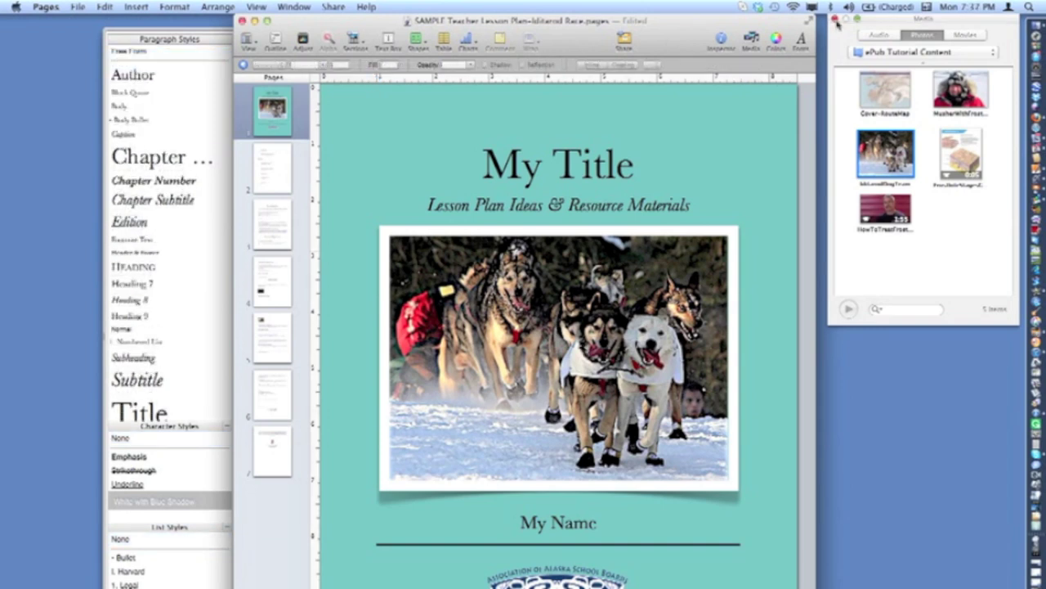
click(834, 18)
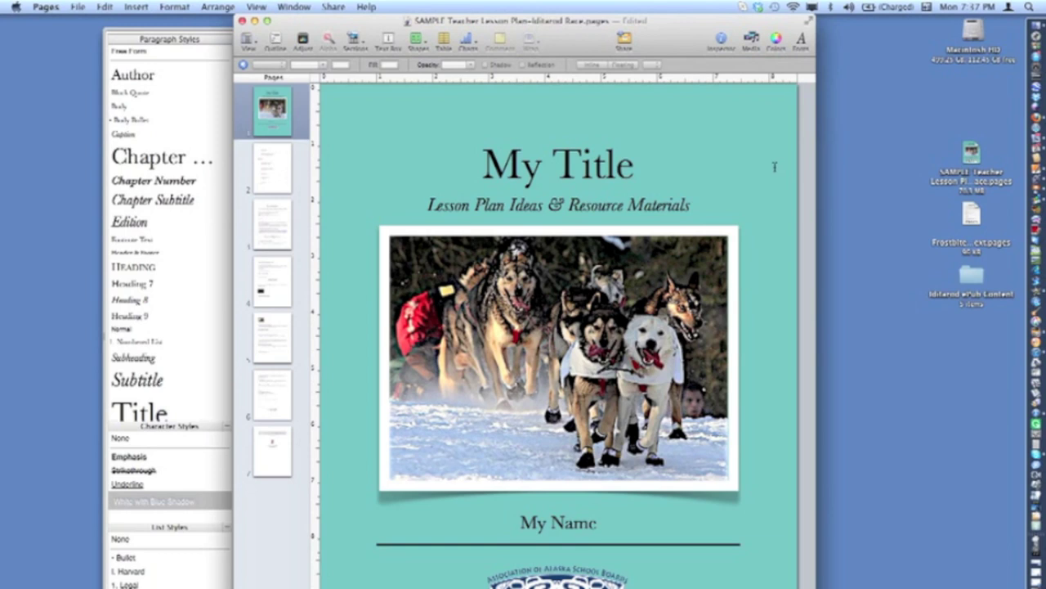
Step: Change the fill colour of the cover page's background shape to blue
click(776, 170)
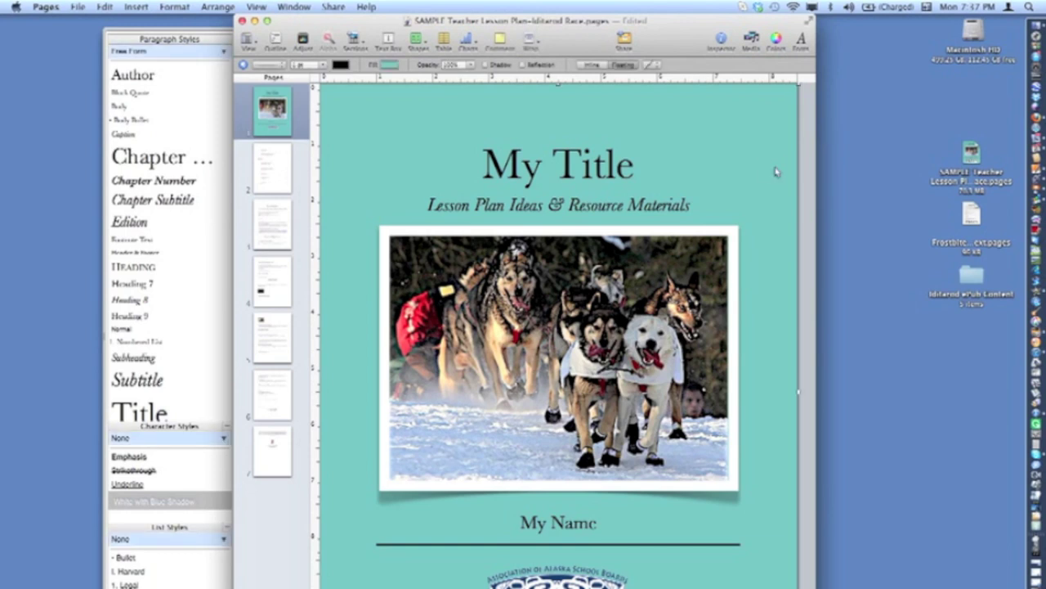
click(721, 40)
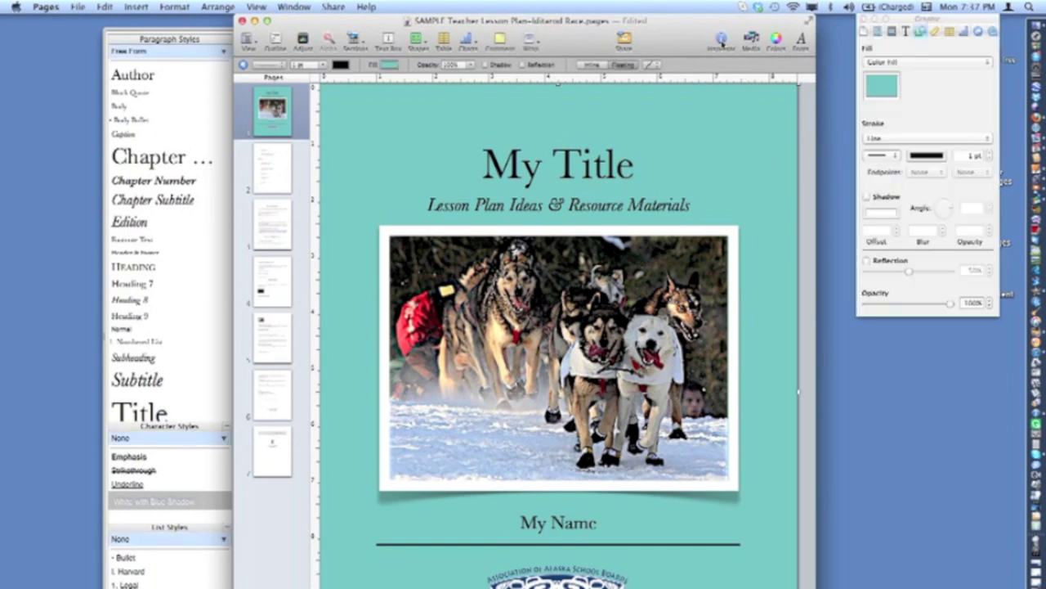
click(888, 90)
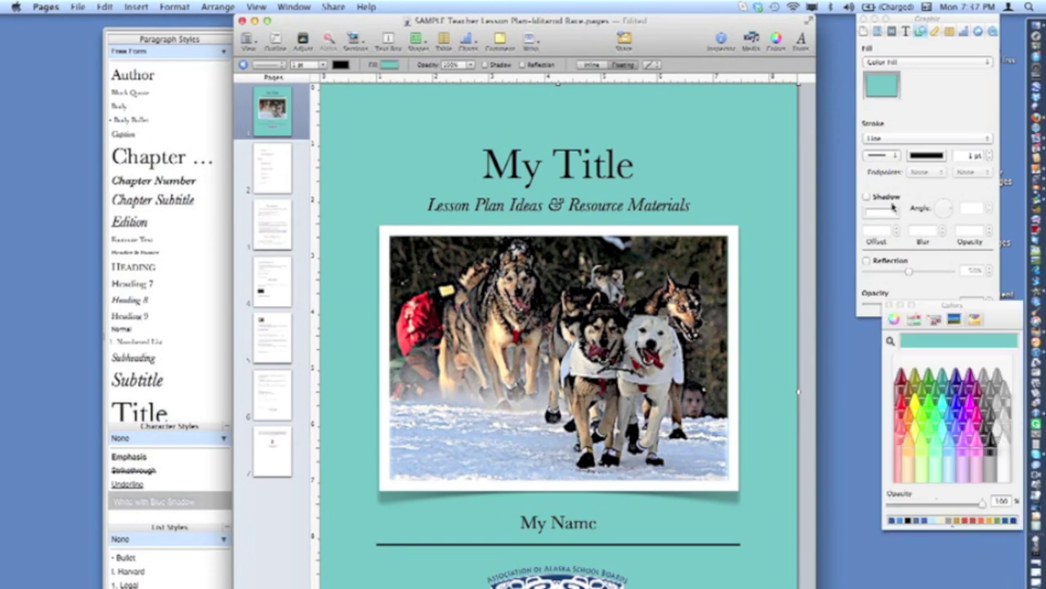
click(953, 424)
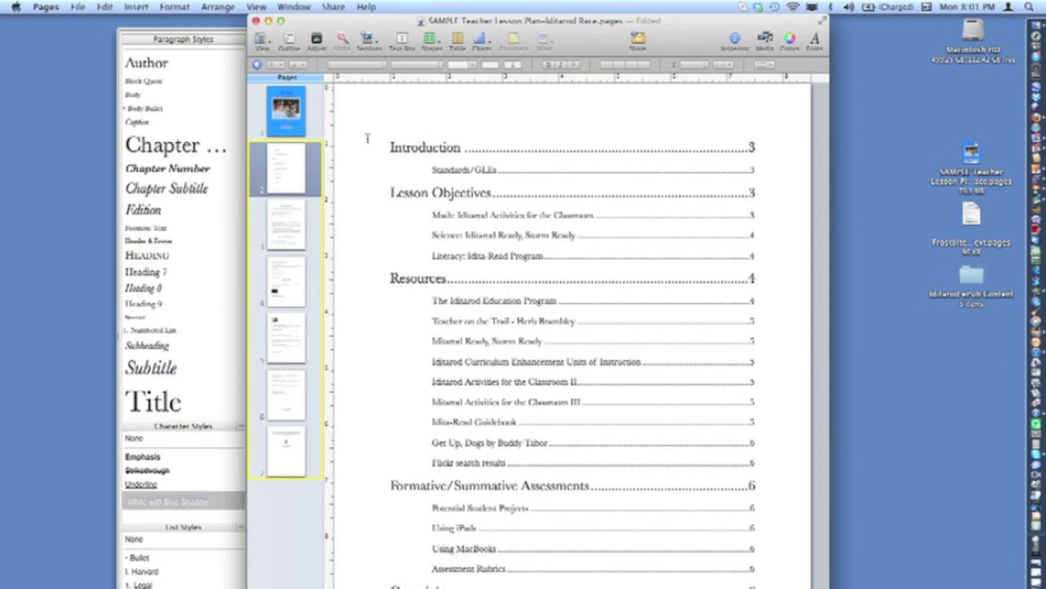
Step: Examine which styles are applied to the main and secondary table of contents entries and to the Introduction heading
click(407, 152)
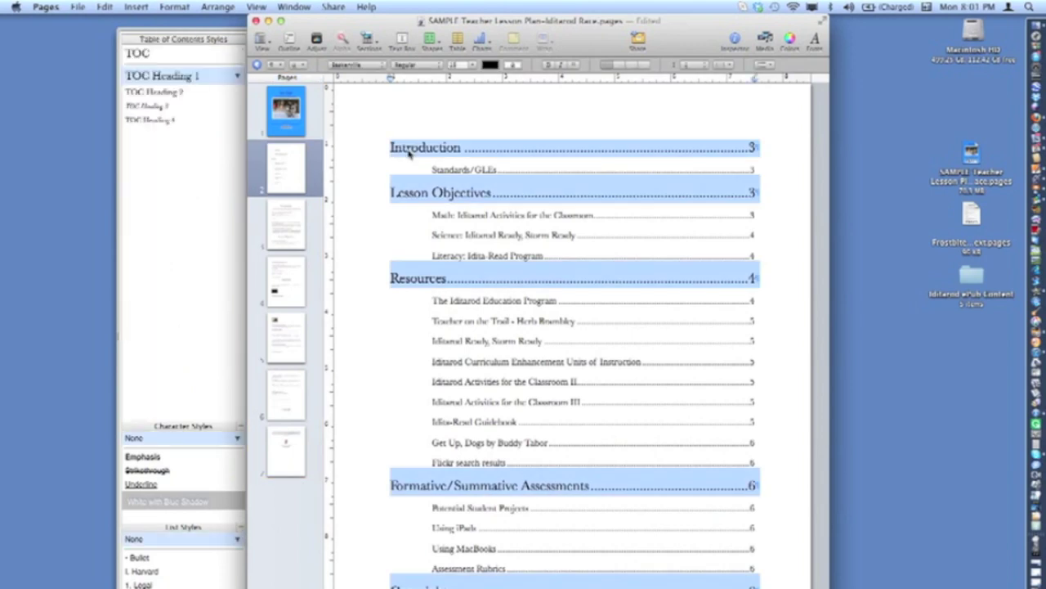
click(448, 169)
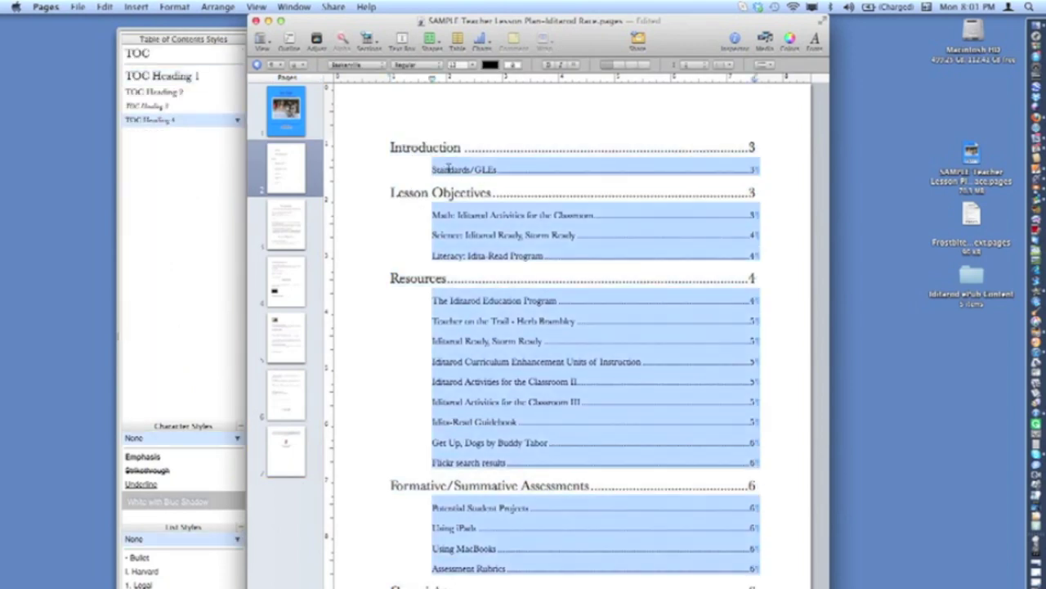
click(282, 160)
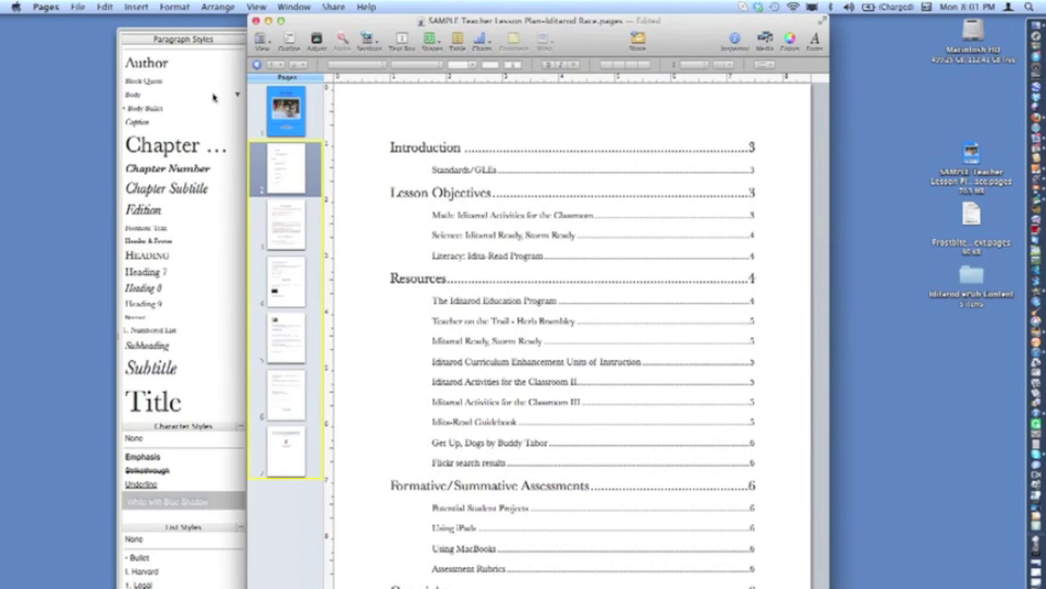
click(284, 230)
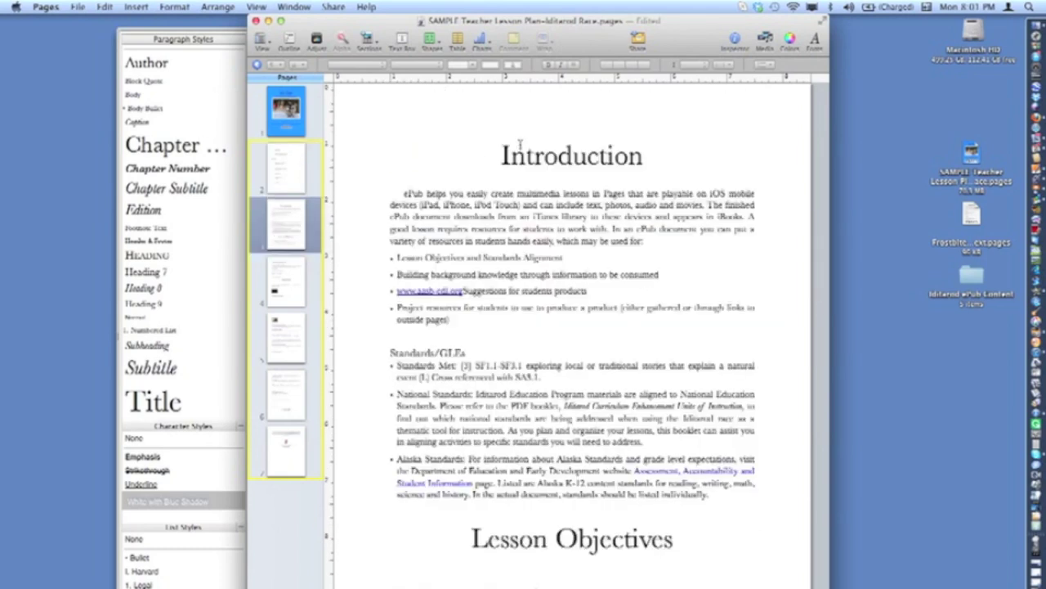
click(525, 155)
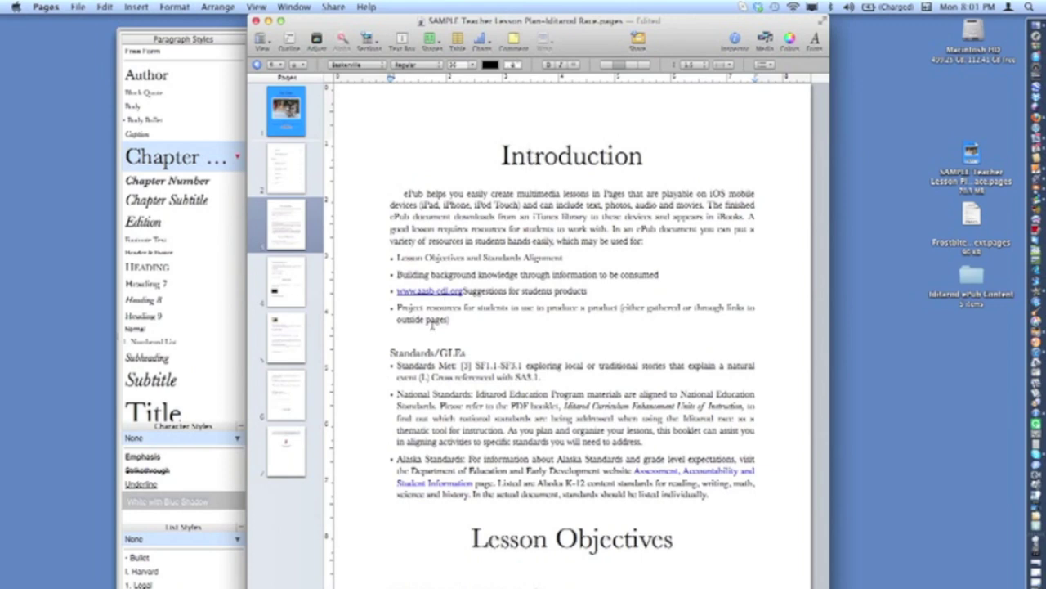
Step: Replace the heading and paragraph of the Introduction section with the pasted "My Lesson Plan Intro" frostbite text
click(429, 351)
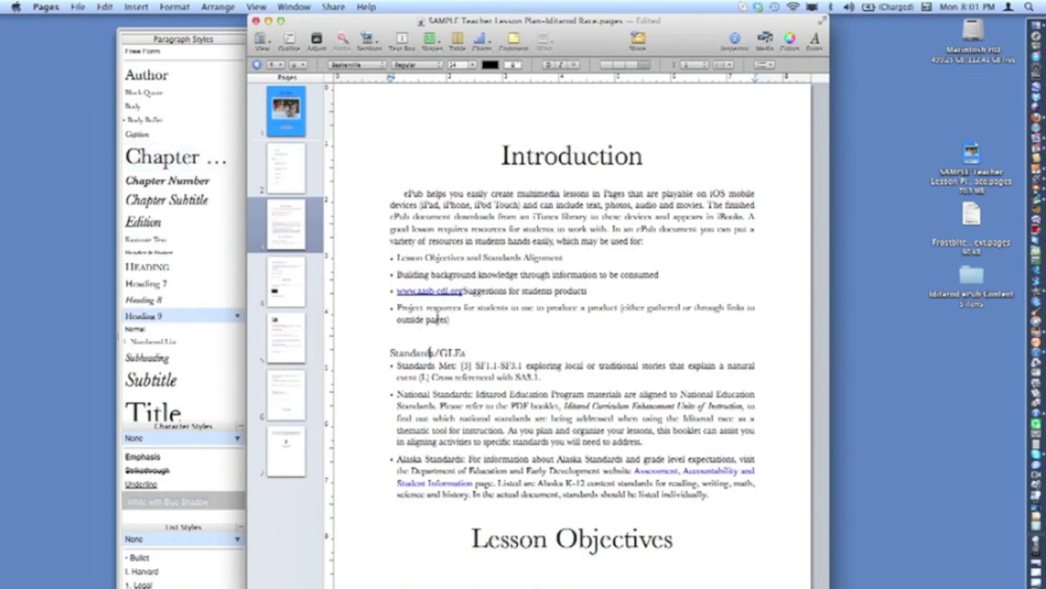
click(463, 219)
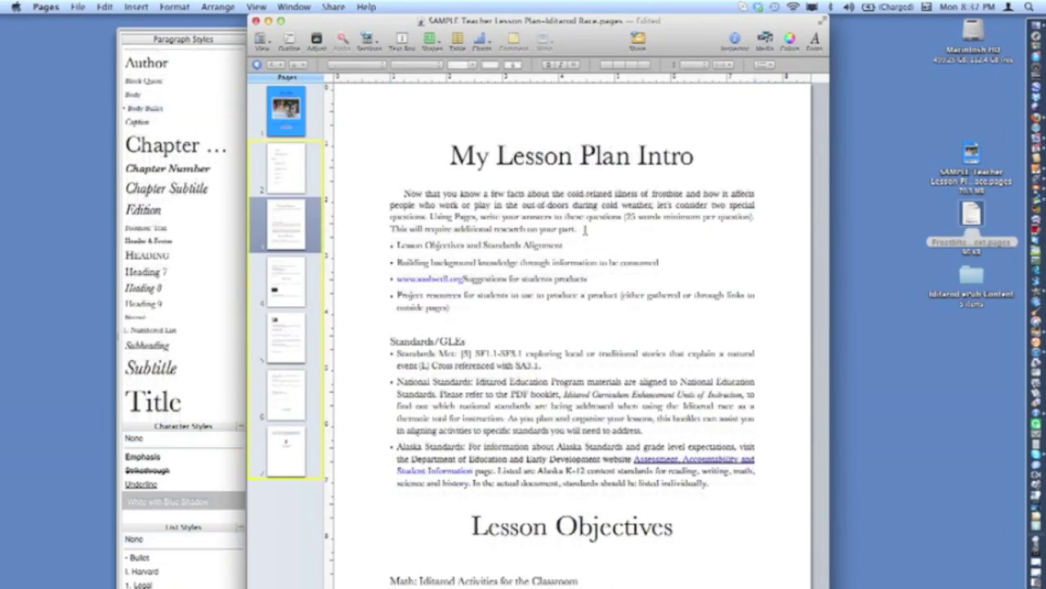
drag(579, 230, 443, 163)
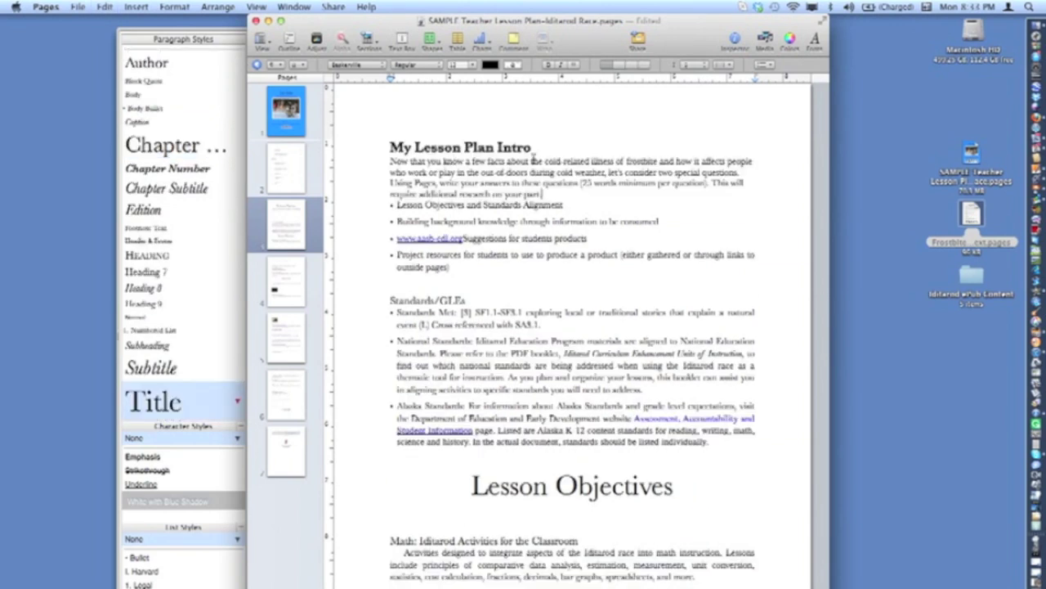
Step: Style the pasted "My Lesson Plan Intro" heading as a centred Chapter heading and the paragraph beneath it as Body
drag(533, 153, 390, 147)
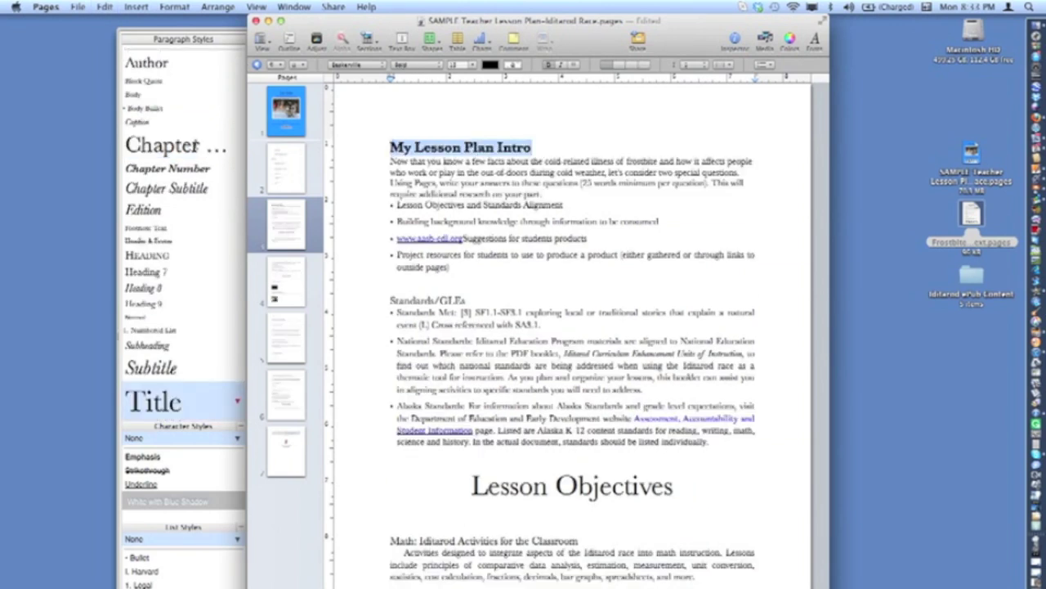
click(198, 145)
click(620, 65)
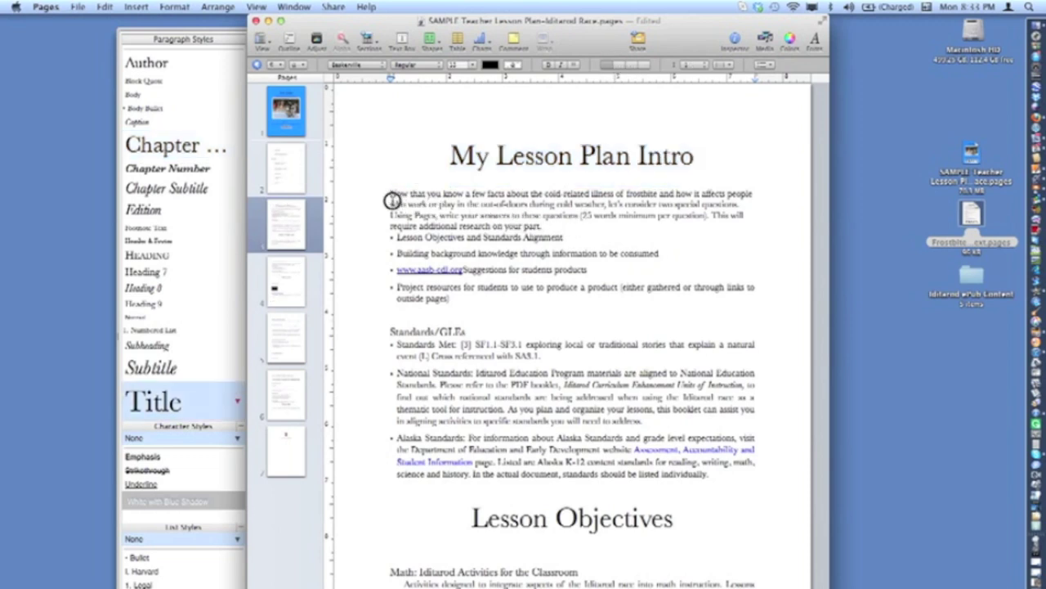
triple_click(392, 195)
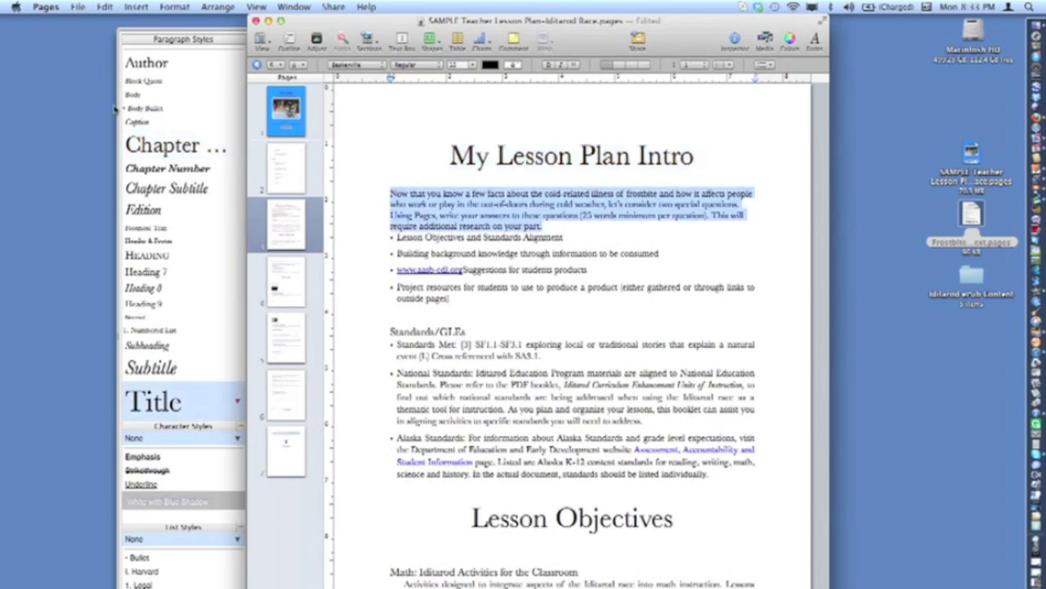
click(136, 94)
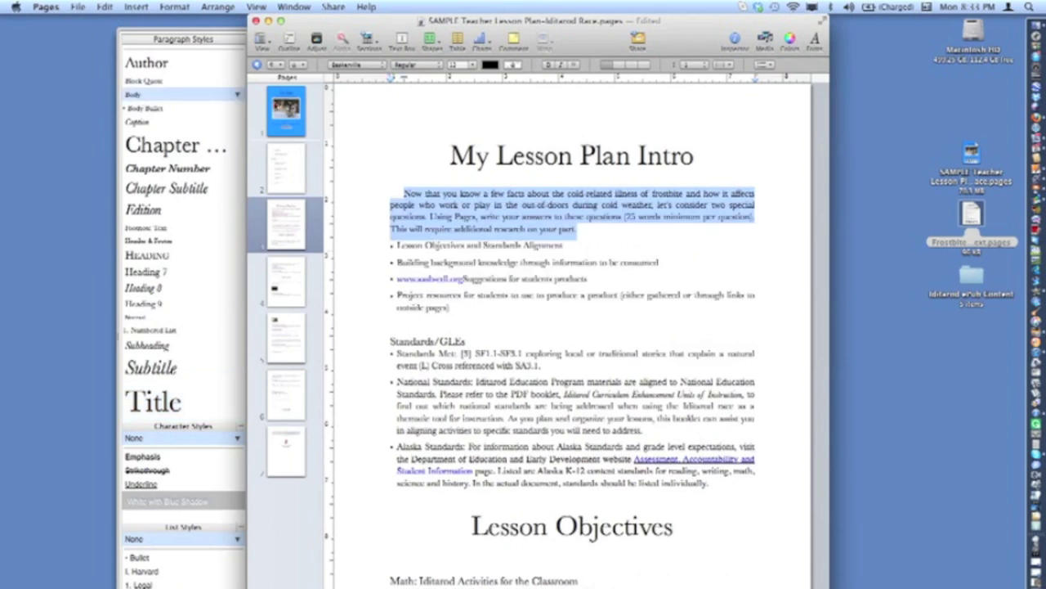
Step: Locate the Paste and Match Style command for pasting text at the start of the intro heading
click(380, 144)
click(105, 7)
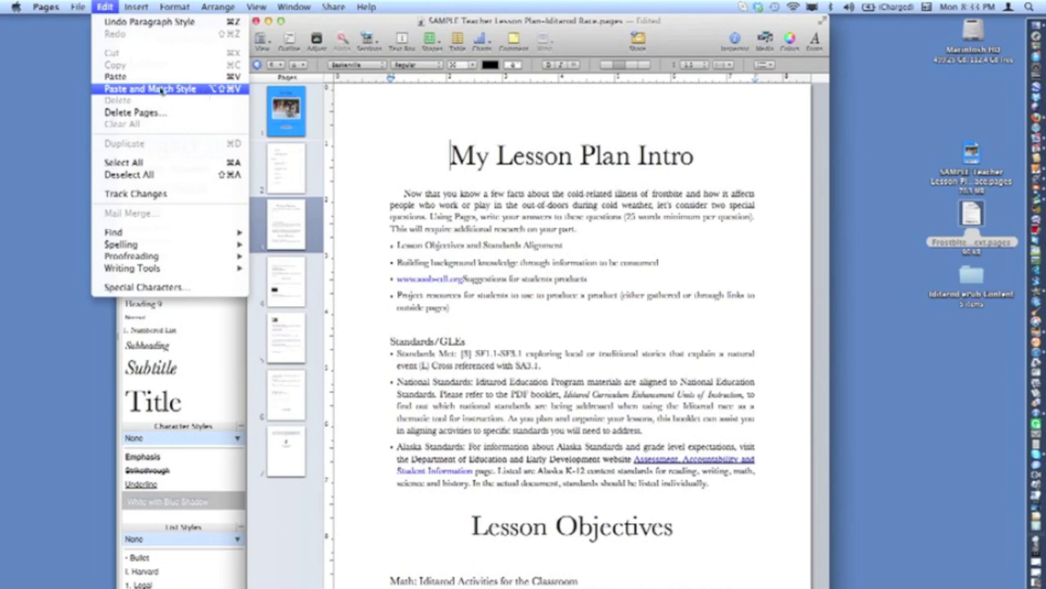
key(super+Tab)
Step: Check the main entries of the table of contents on page 2 for the new intro heading
click(286, 161)
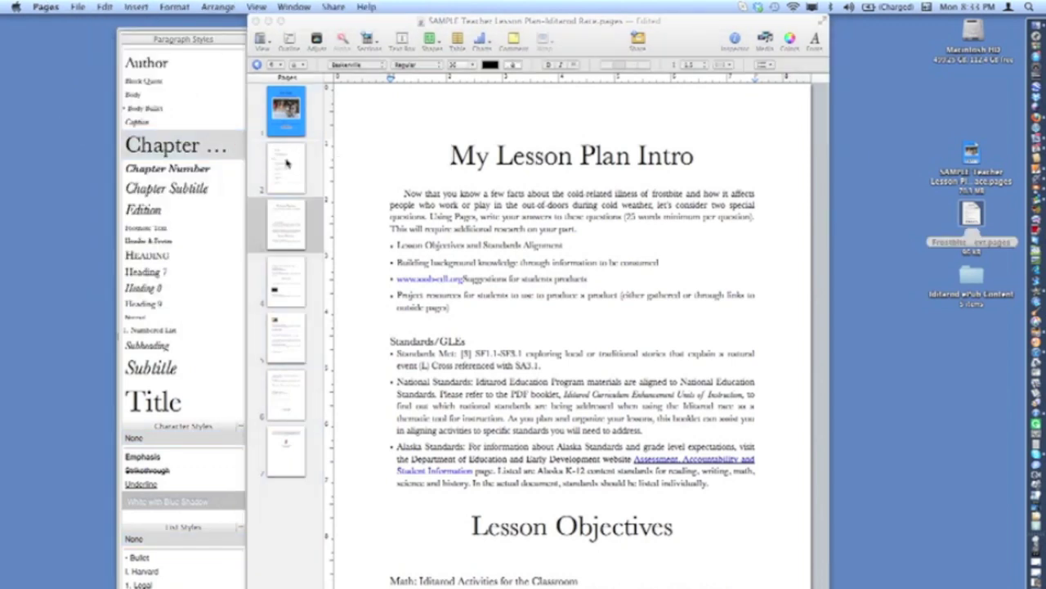
click(393, 145)
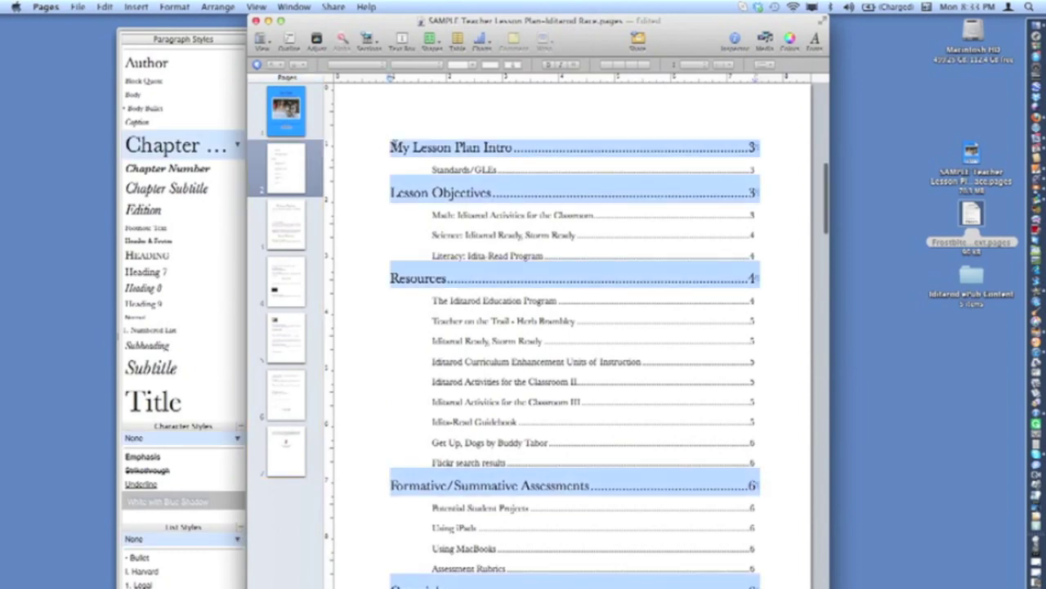
click(285, 168)
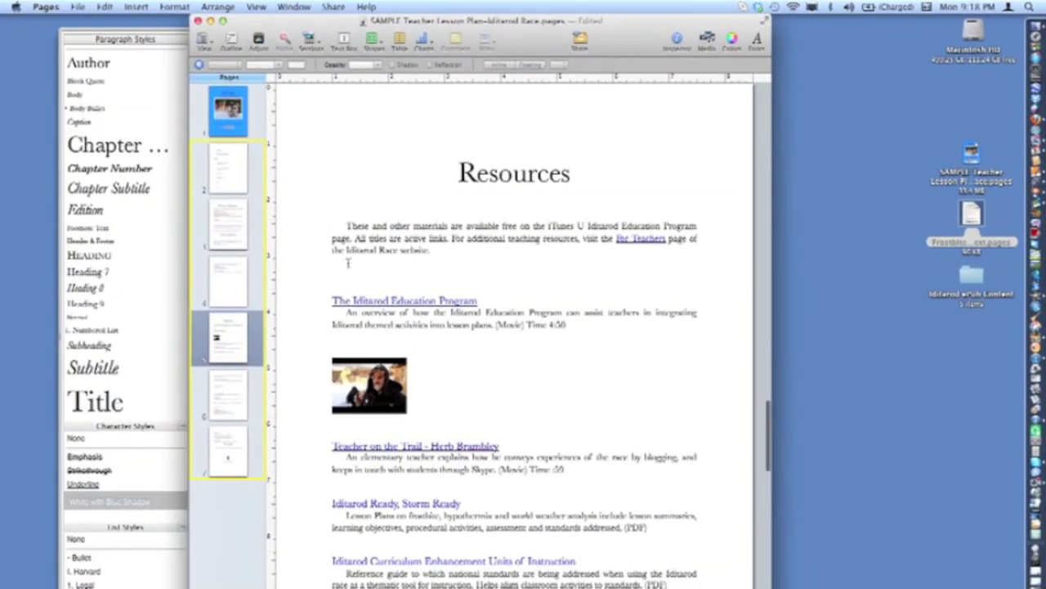
Step: Insert the stages of frostbite clip from the ePub Tutorial Content album on the Resources page and make it inline
click(347, 262)
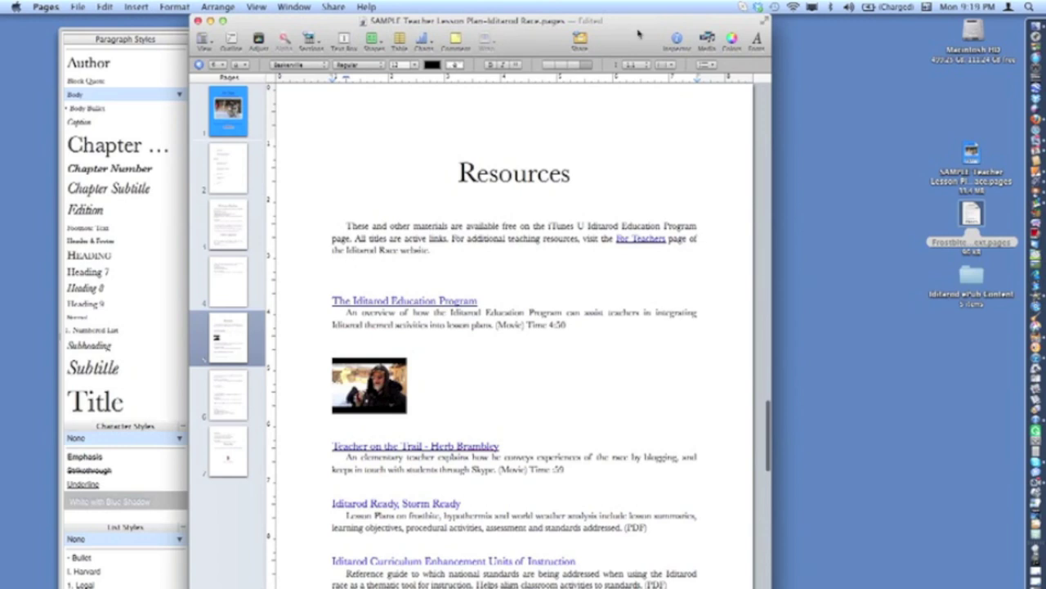
click(707, 39)
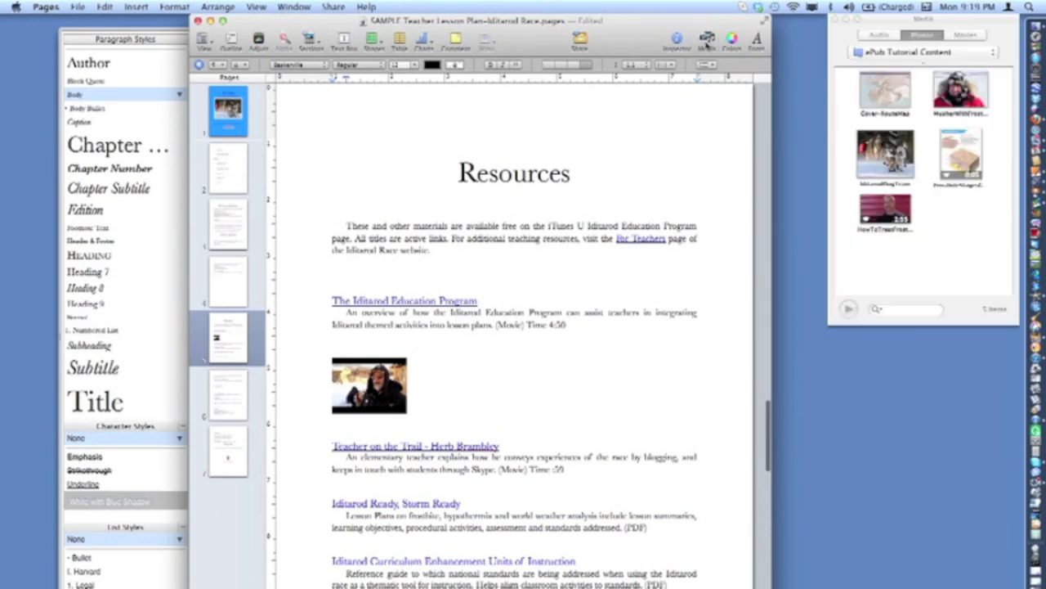
click(963, 157)
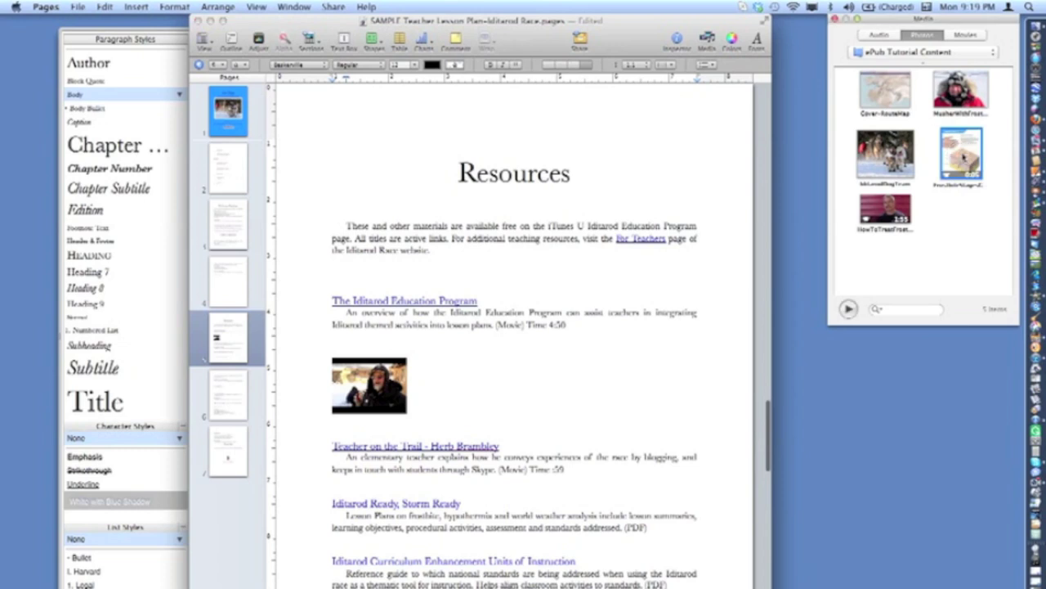
drag(963, 157, 441, 255)
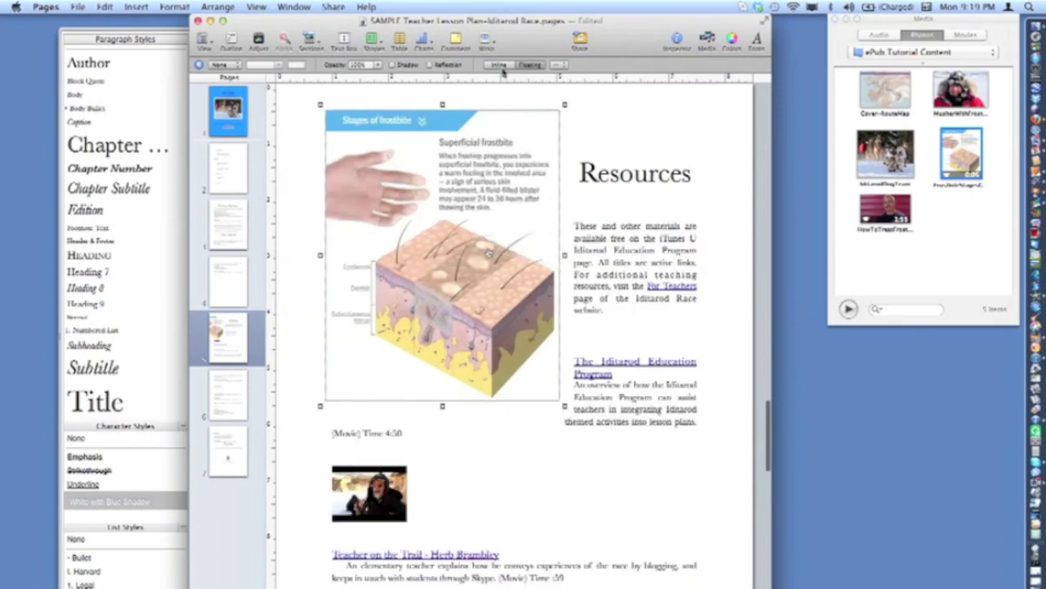
click(501, 65)
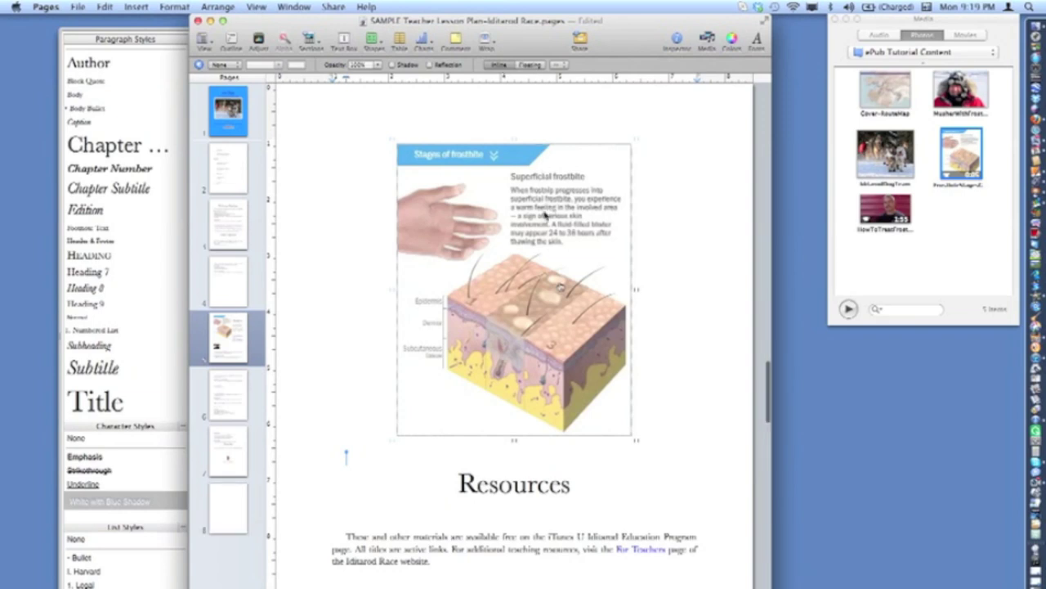
Step: Move the frostbite clip below the Resources introductory paragraph and scale it down
click(539, 237)
drag(540, 237, 380, 584)
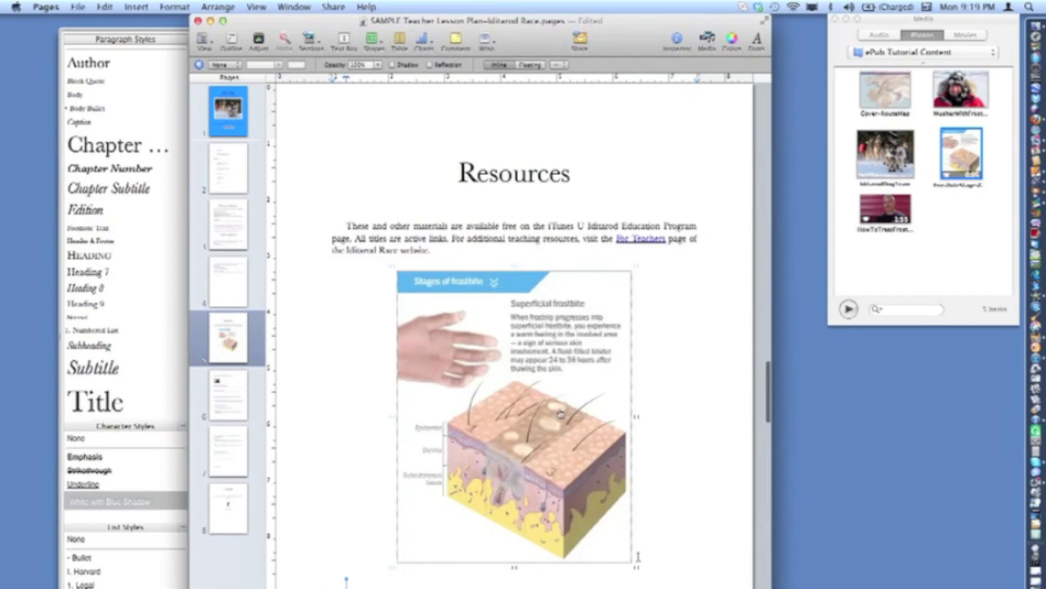
drag(637, 565, 586, 444)
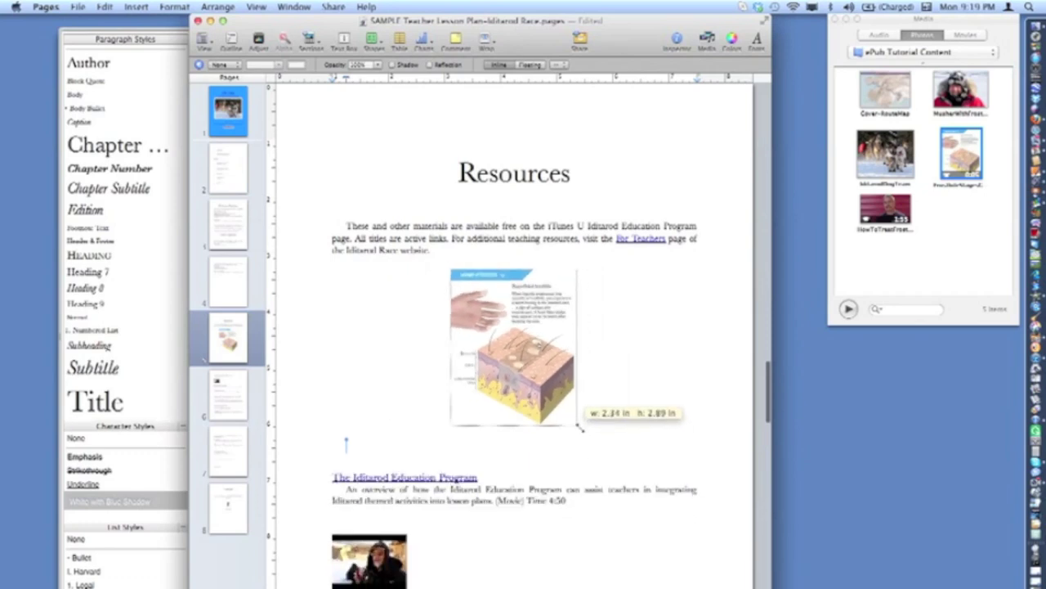
drag(579, 426, 566, 393)
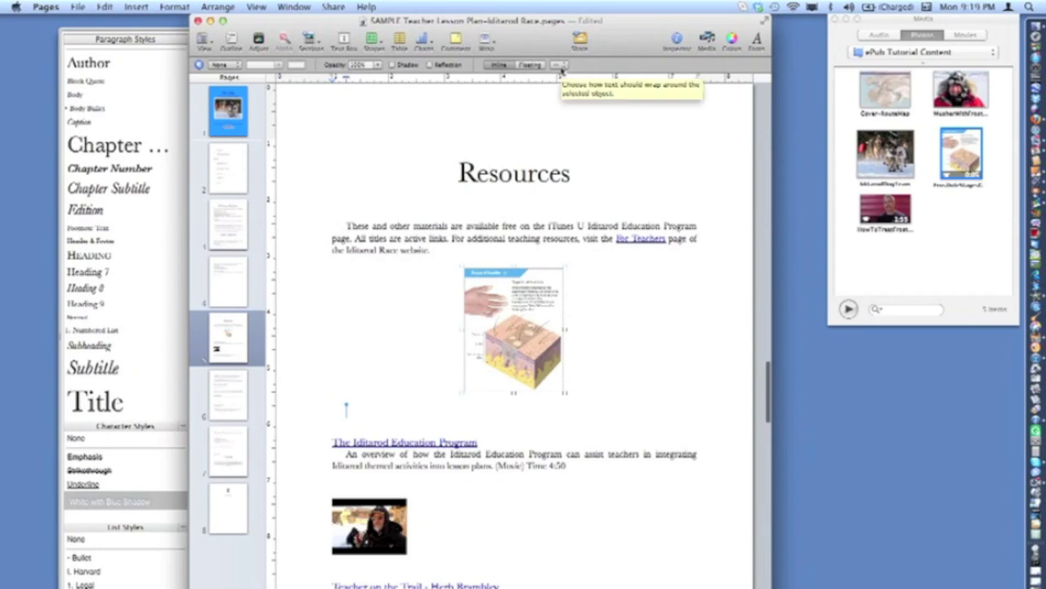
Step: Set the frostbite clip's text wrap to the left-aligned option with no text beside it
click(562, 72)
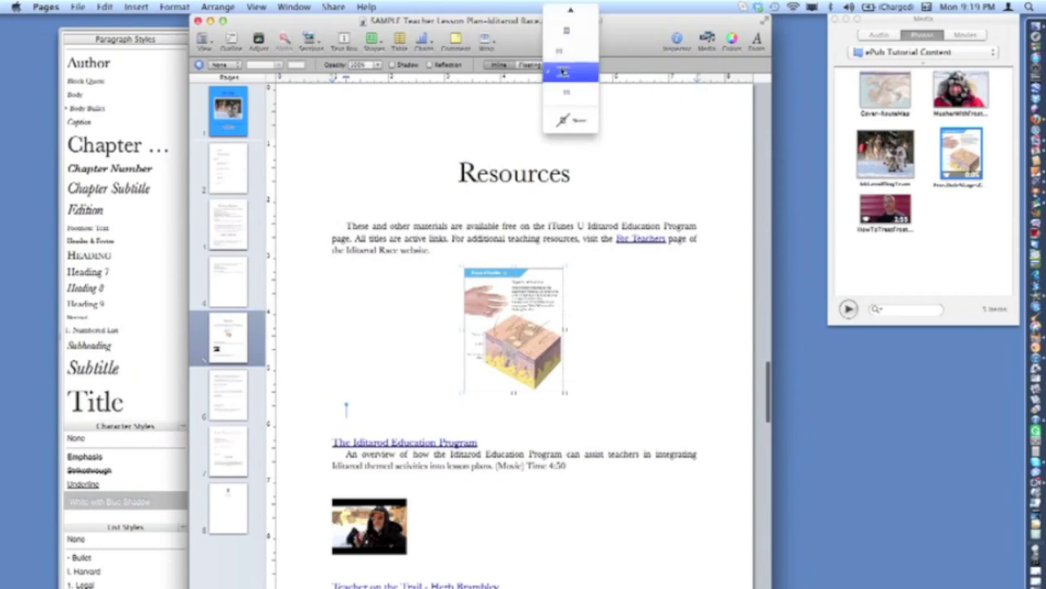
mouse_move(570, 10)
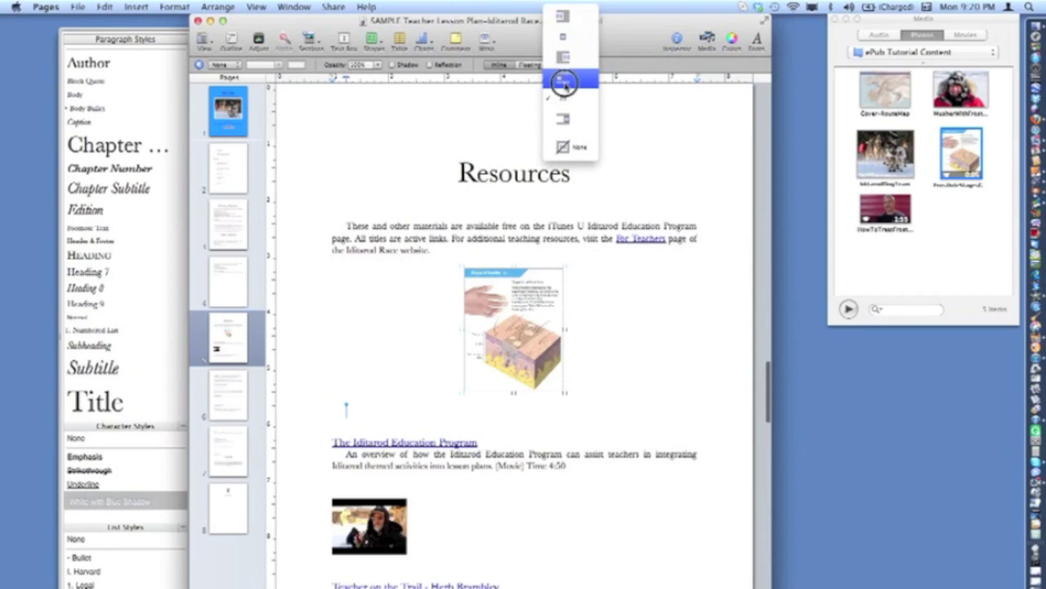
click(565, 82)
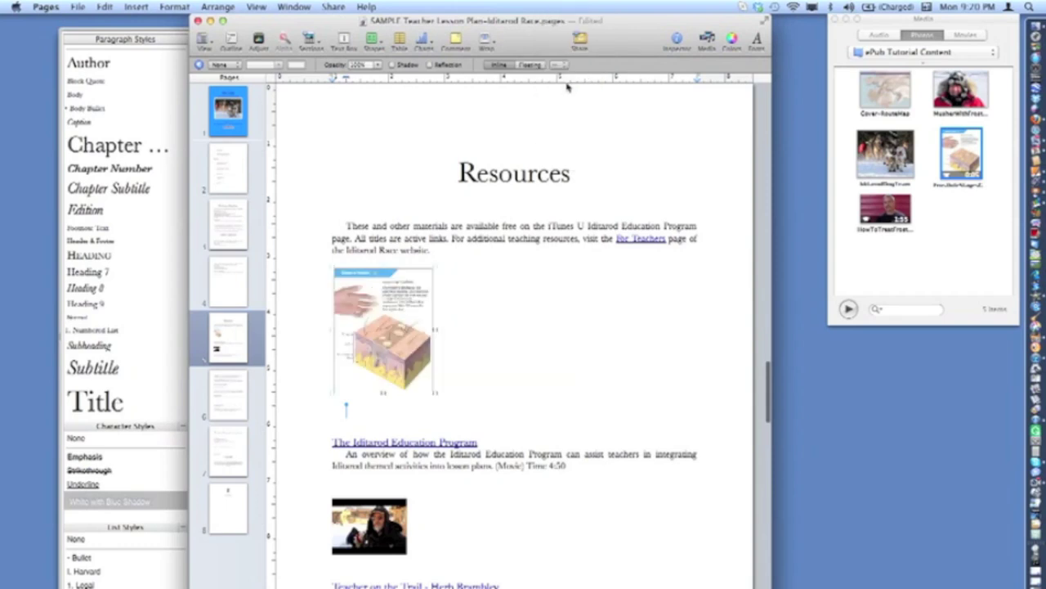
Step: Try the centred and right-aligned wrap options on the frostbite clip in the Wrap inspector, and return to left-aligned
click(679, 39)
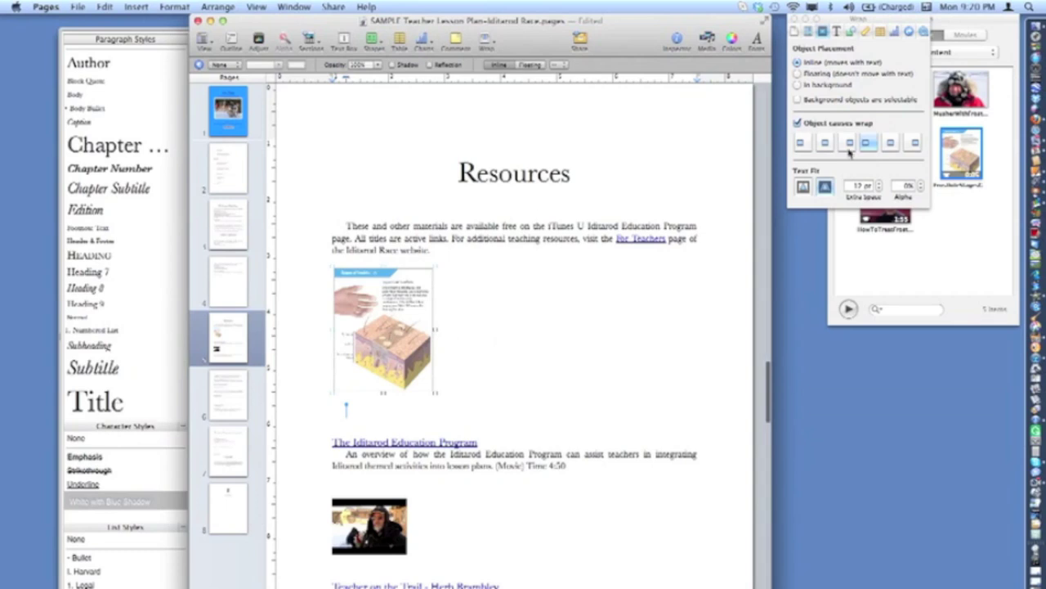
click(893, 143)
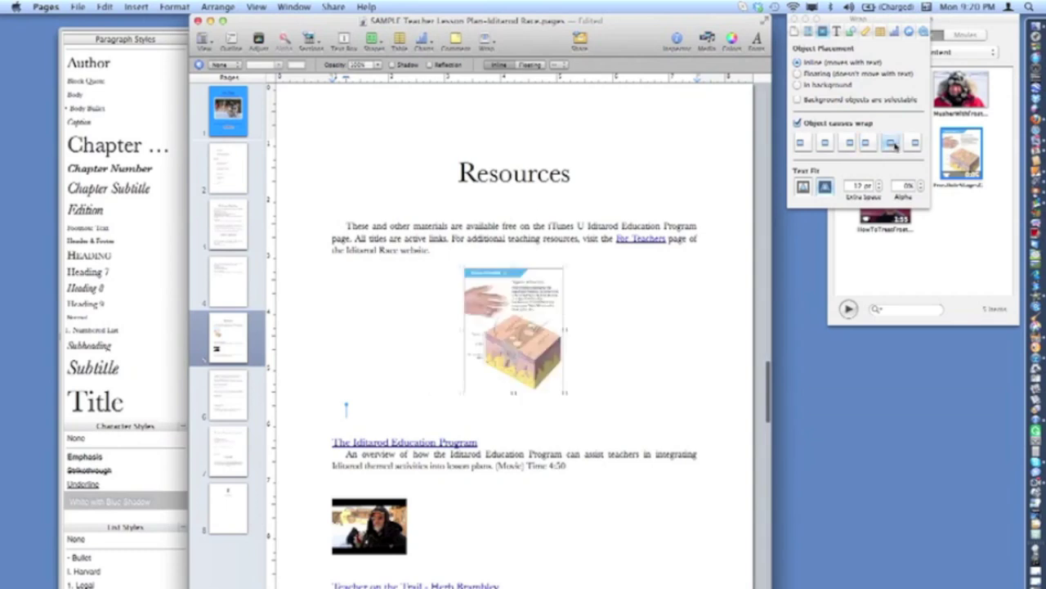
click(915, 143)
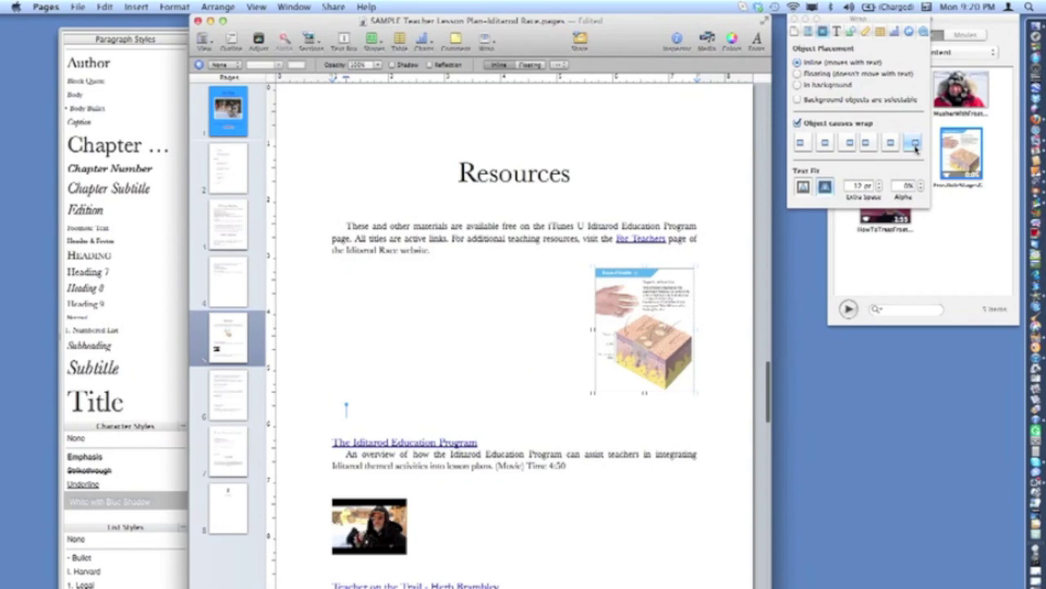
click(867, 144)
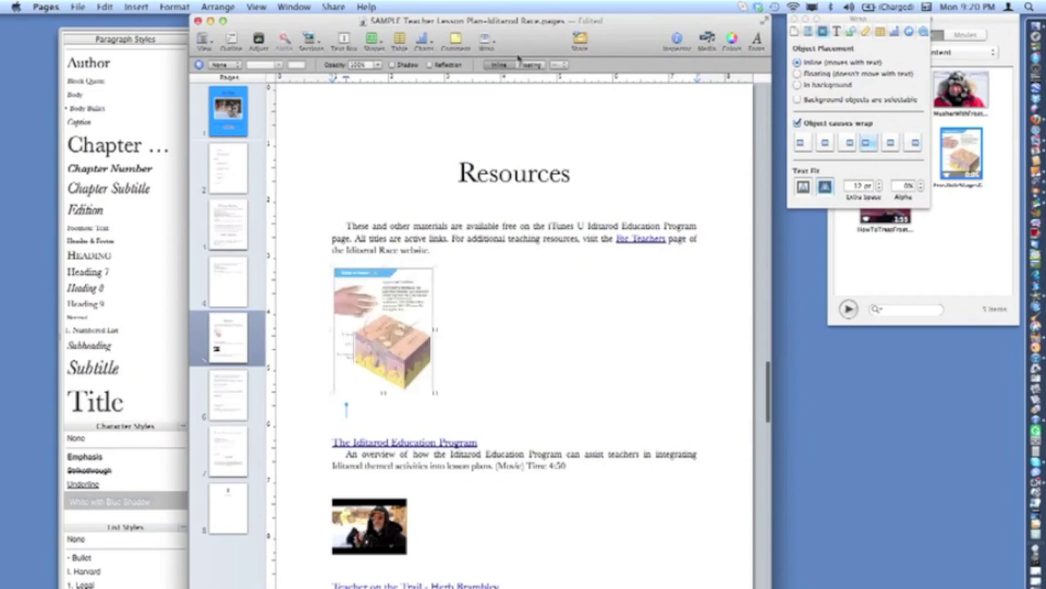
Step: Enable the words "additional teaching" in the Resources introductory paragraph as a hyperlink
click(467, 238)
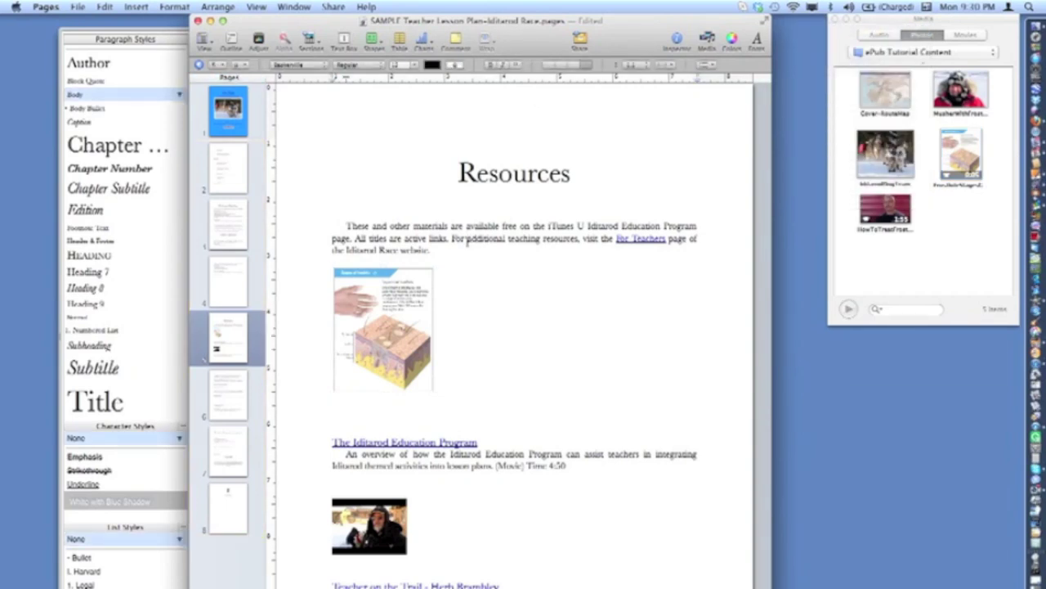
drag(466, 238, 541, 238)
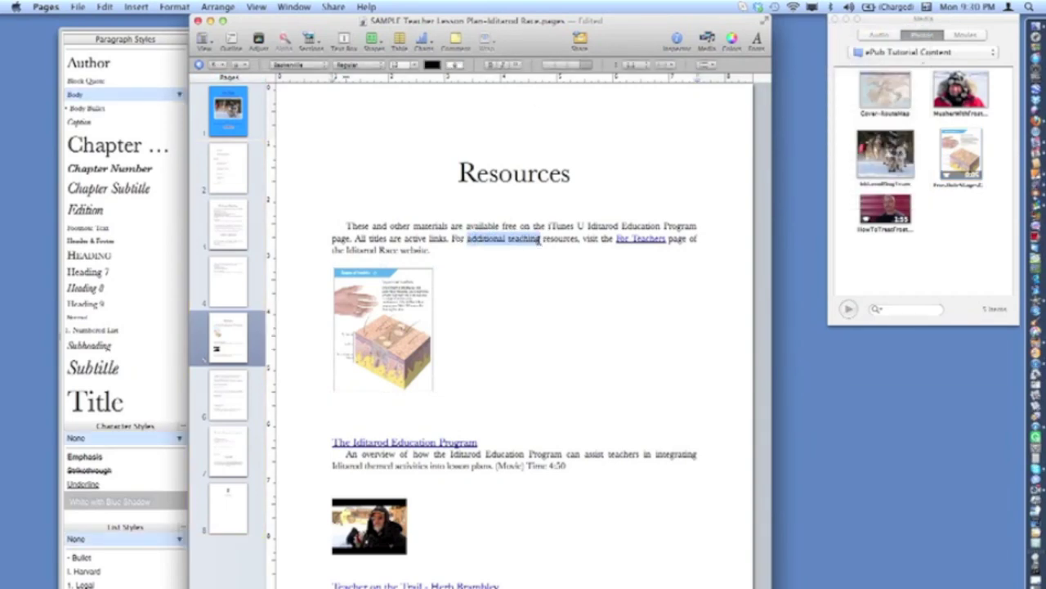
click(677, 39)
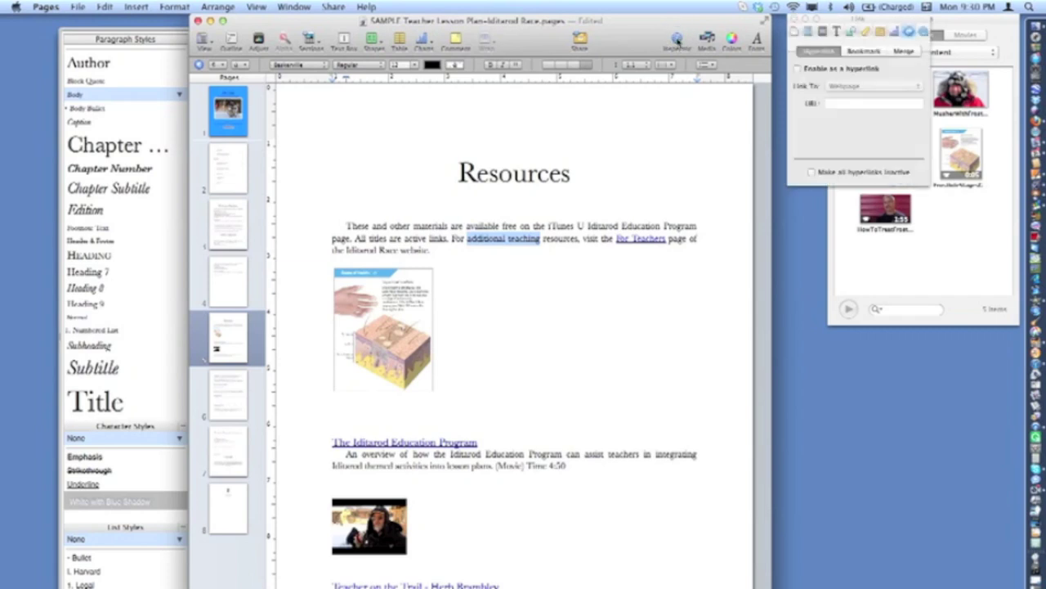
click(799, 72)
click(640, 296)
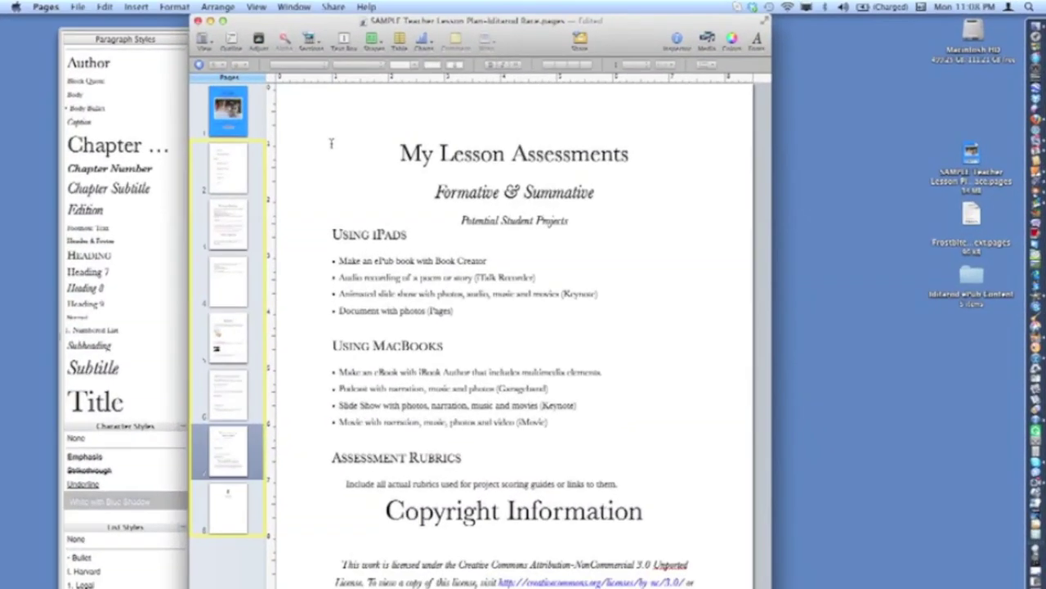
Step: Examine which paragraph styles the "My Lesson Assessments" title, its subtitles, the Using iPads heading and the bullets use
click(428, 152)
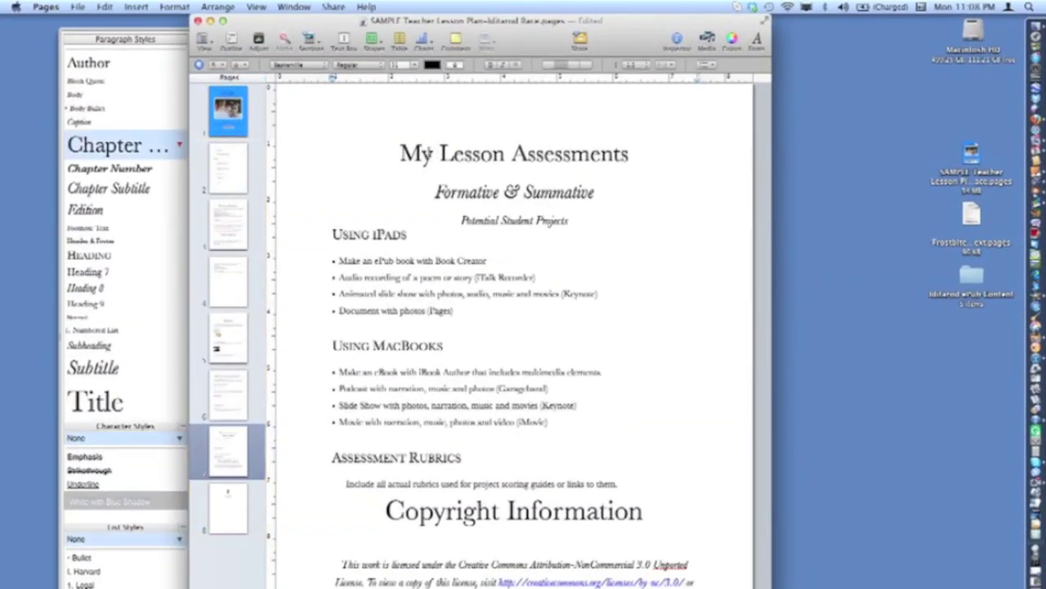
click(462, 190)
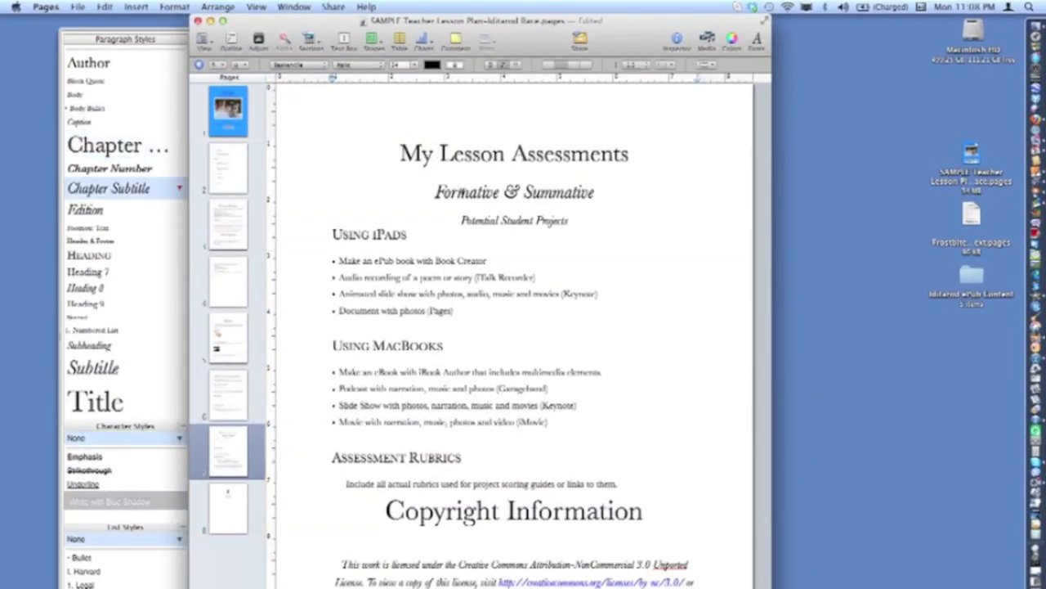
click(473, 219)
click(370, 242)
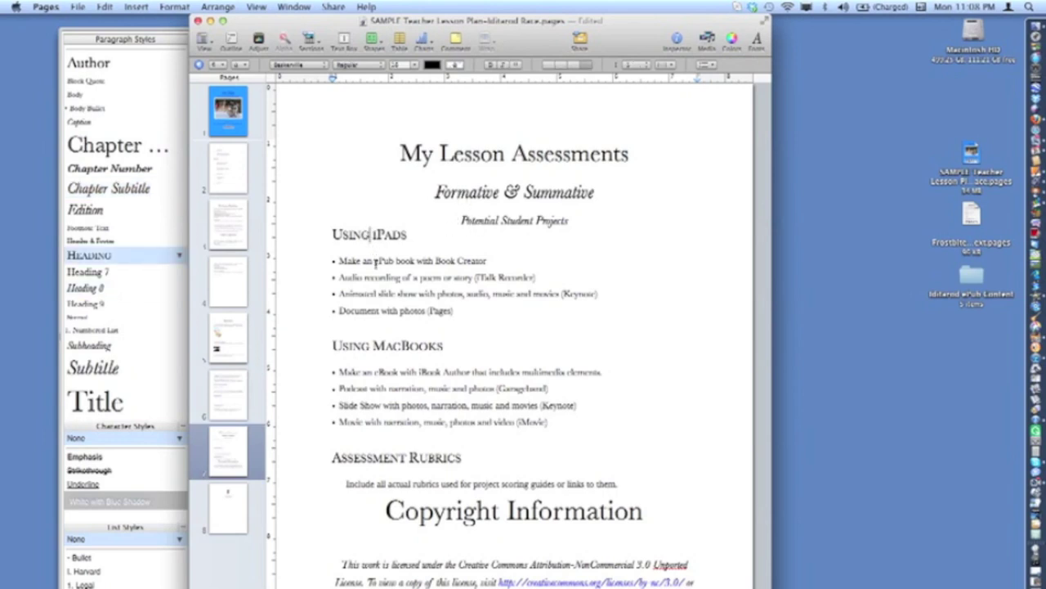
click(376, 262)
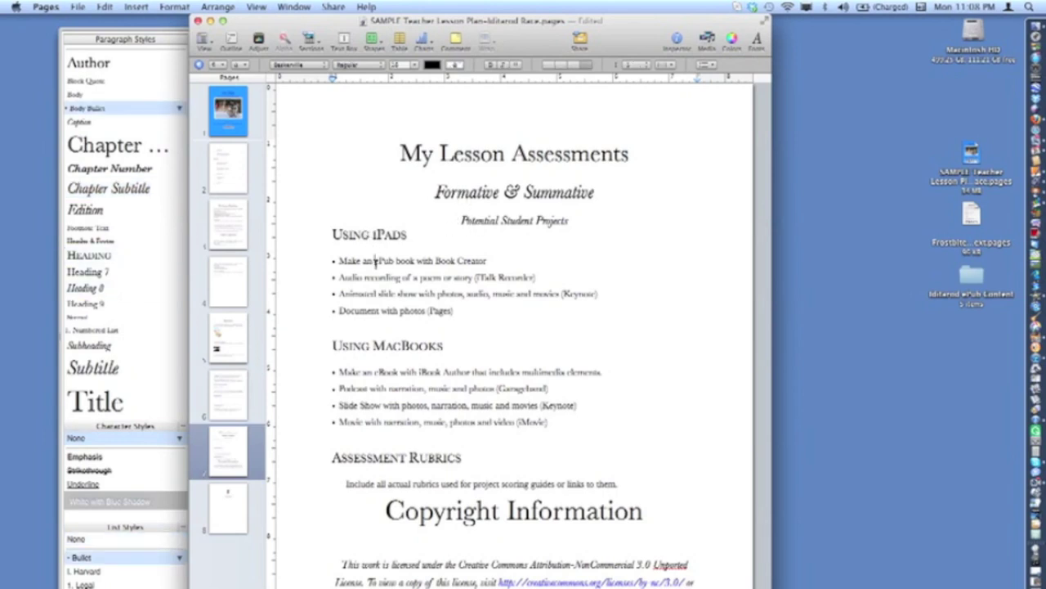
Step: Update the table of contents on page 2 to match the document's revised headings
click(231, 178)
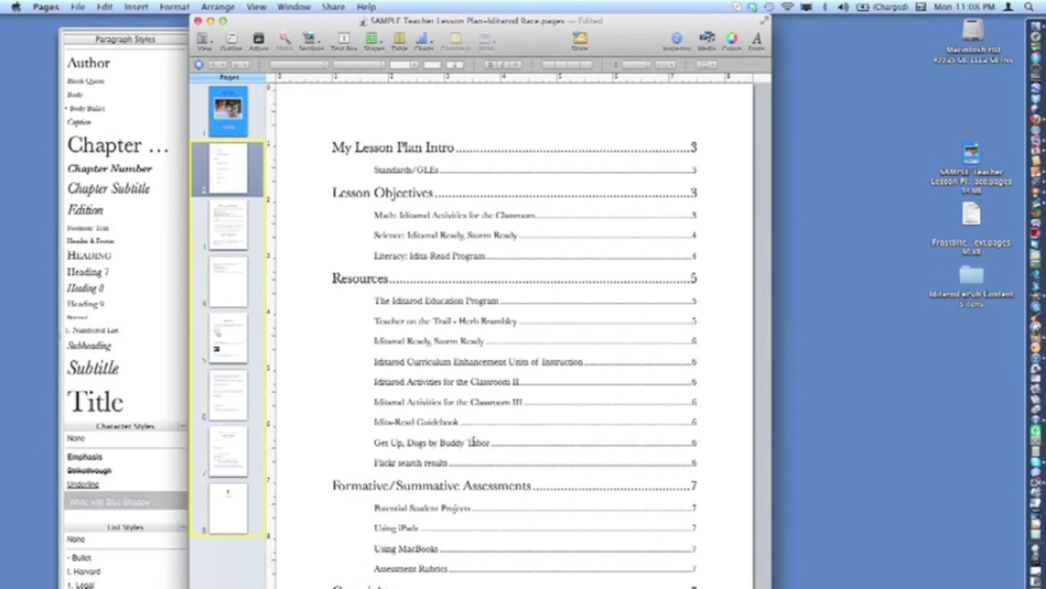
click(468, 515)
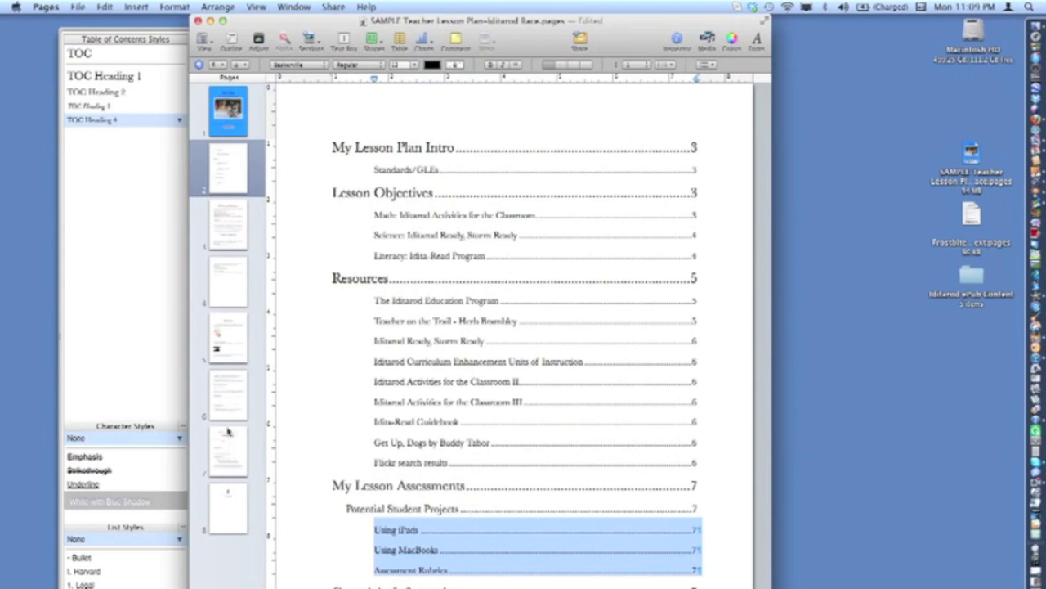
click(225, 167)
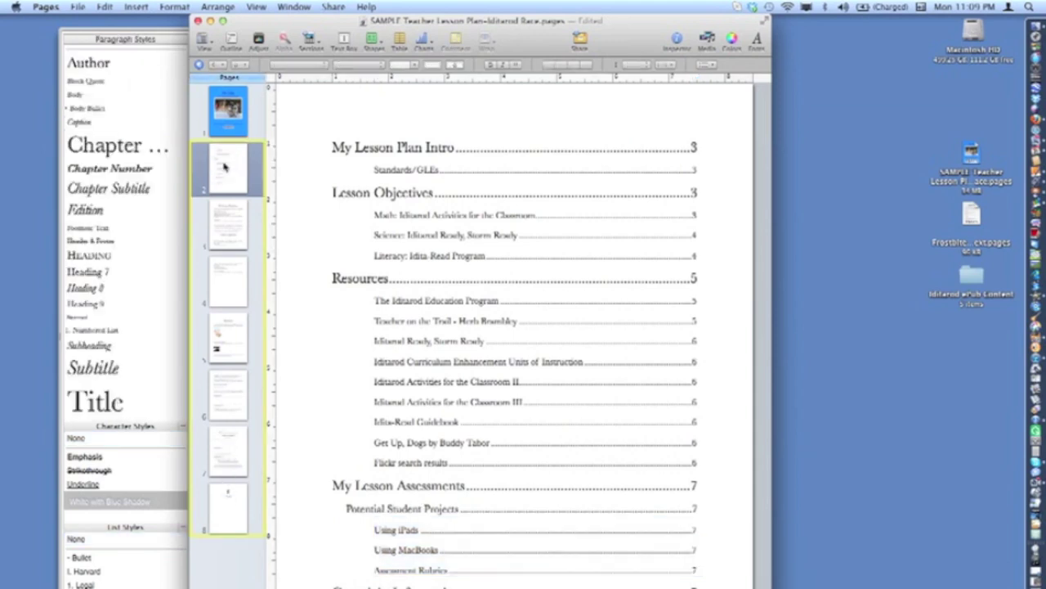
Step: Set up an ePub export titled "My Lesson Plan" with author "My Name" and genre "K12 Education"
click(78, 7)
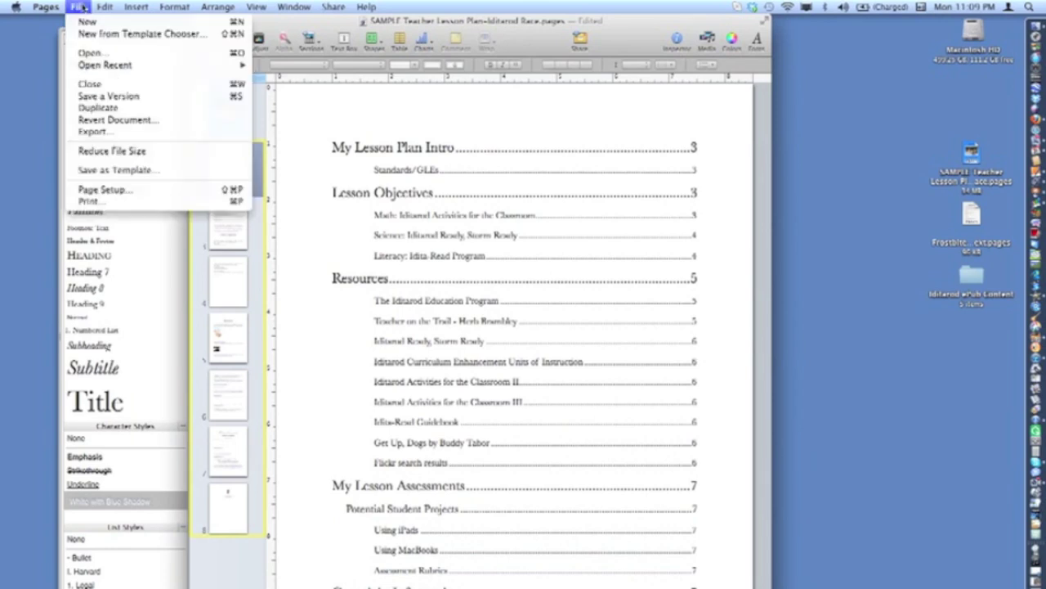
click(94, 132)
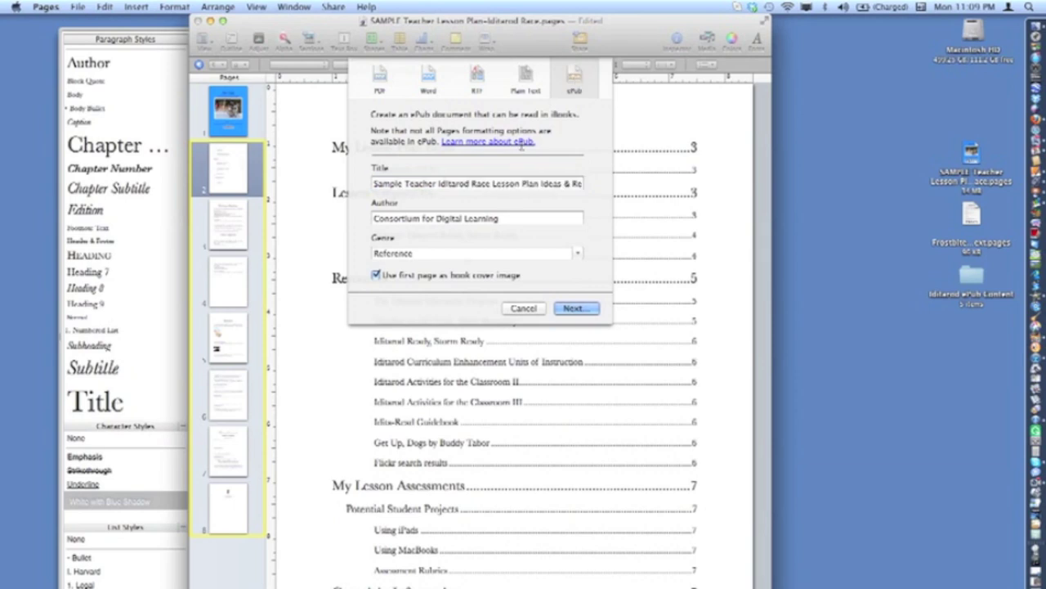
triple_click(520, 183)
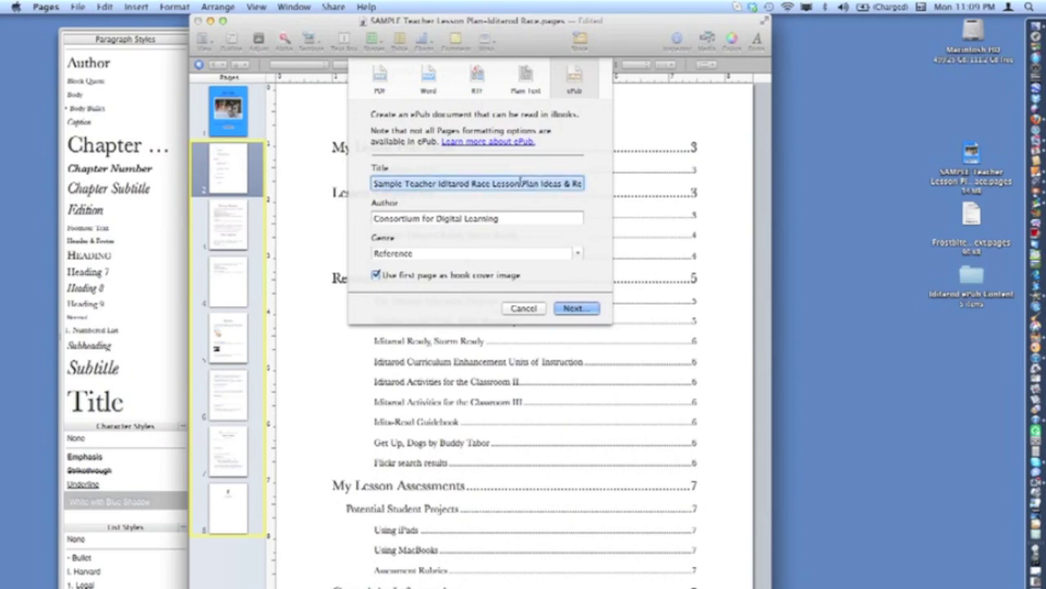
text(My Lesso)
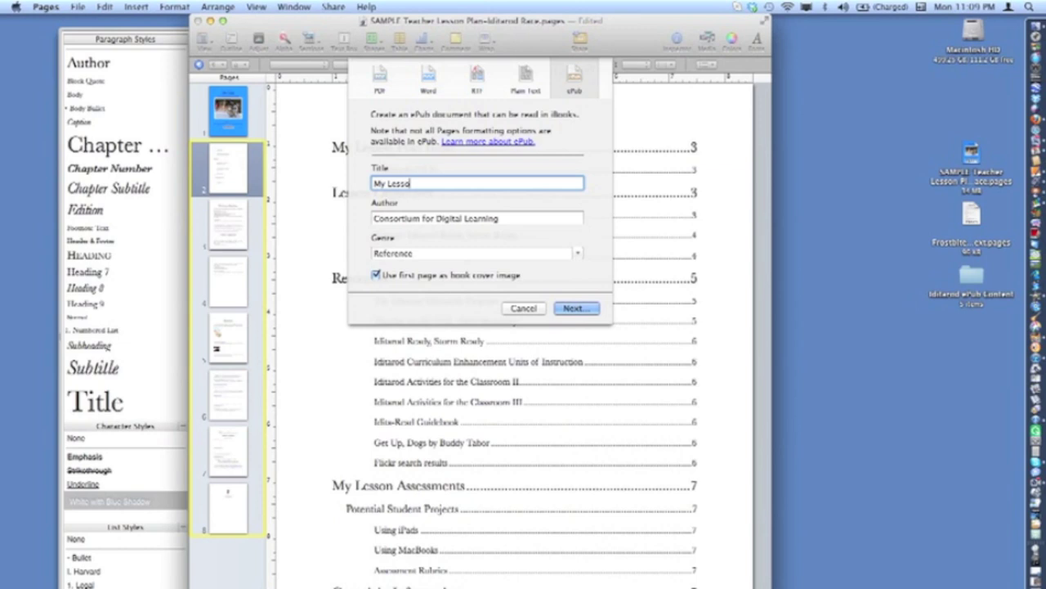
text(n Plan)
key(Tab)
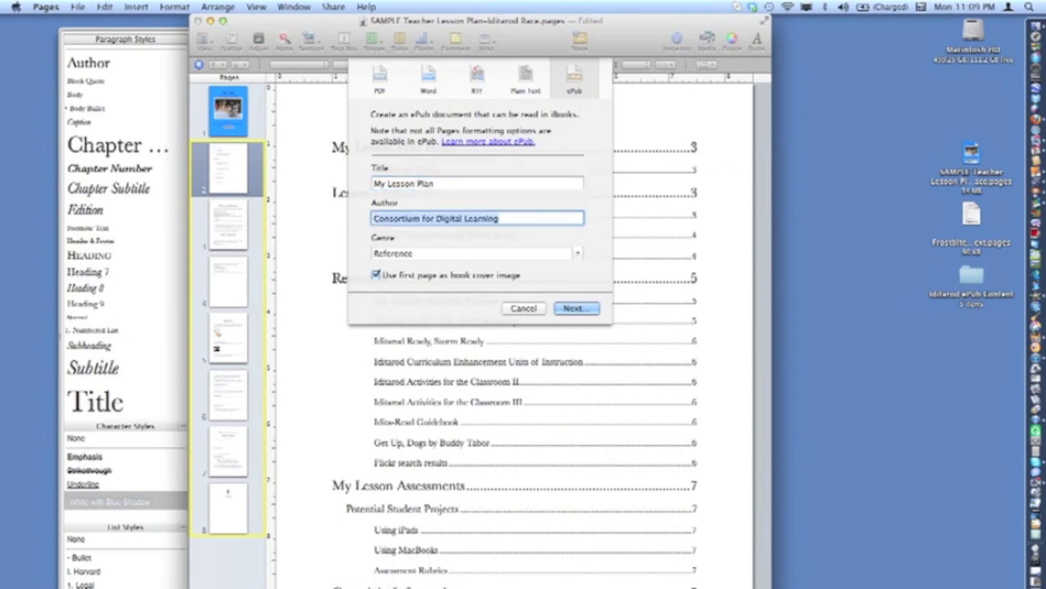
text(My Name)
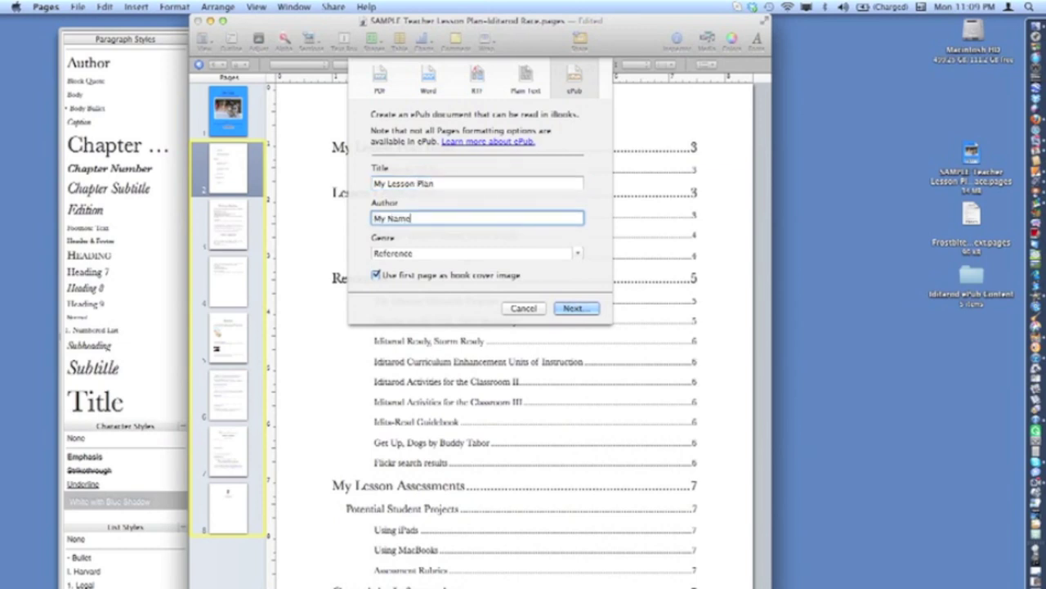
key(Tab)
text(K1)
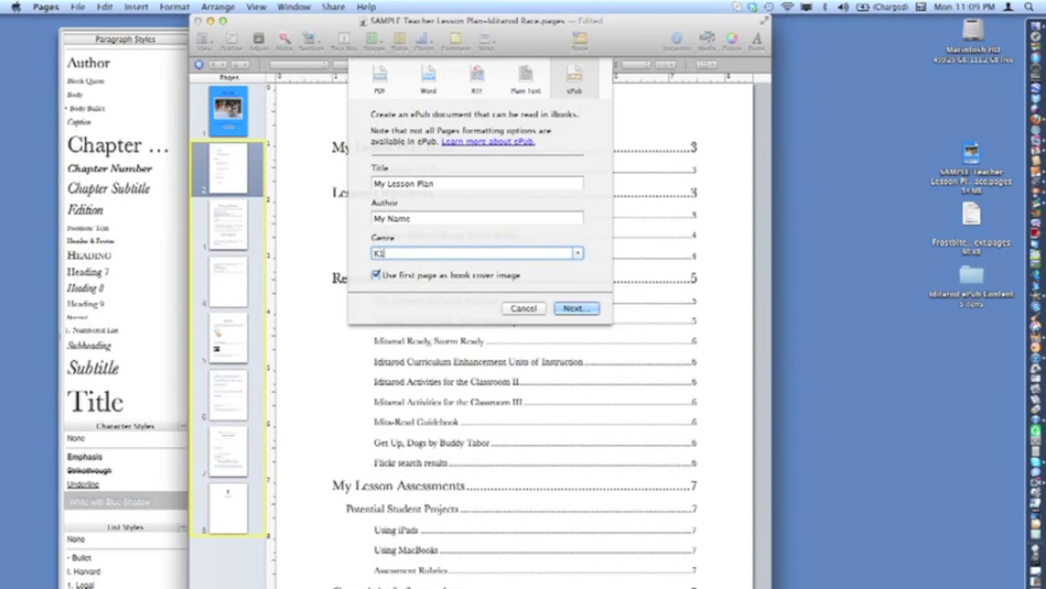
text(2 Education)
Step: Continue the export without the floating objects and save "My Lesson Plan.epub" to the Desktop
click(590, 309)
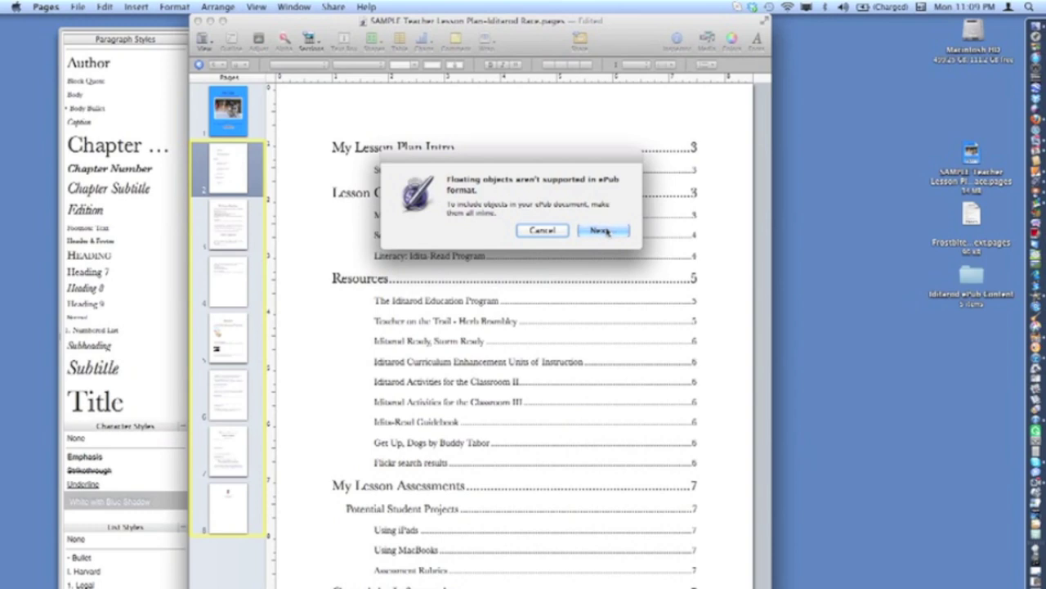
click(602, 230)
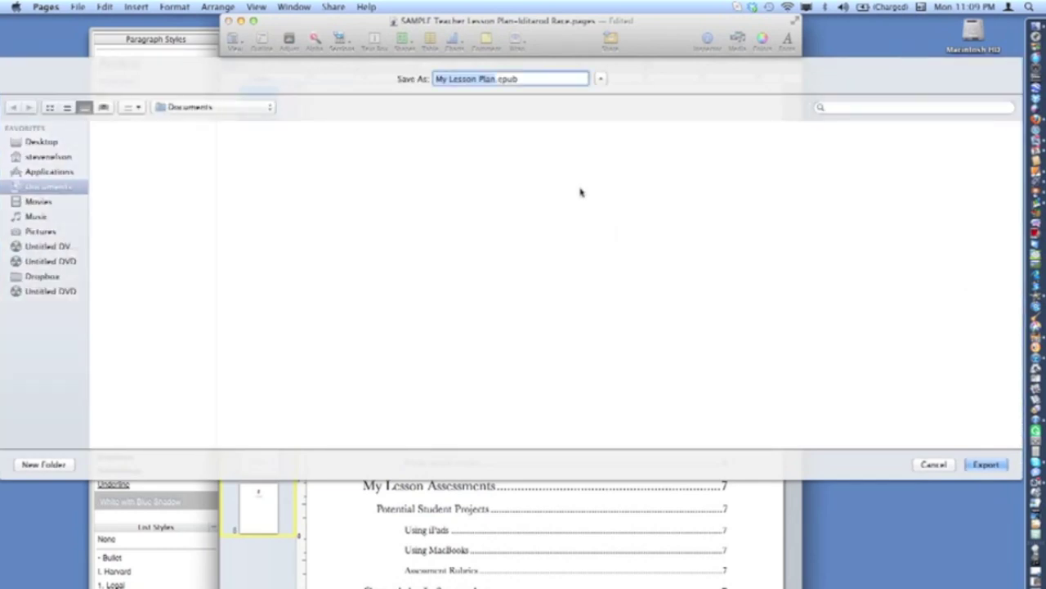
key(super+shift+d)
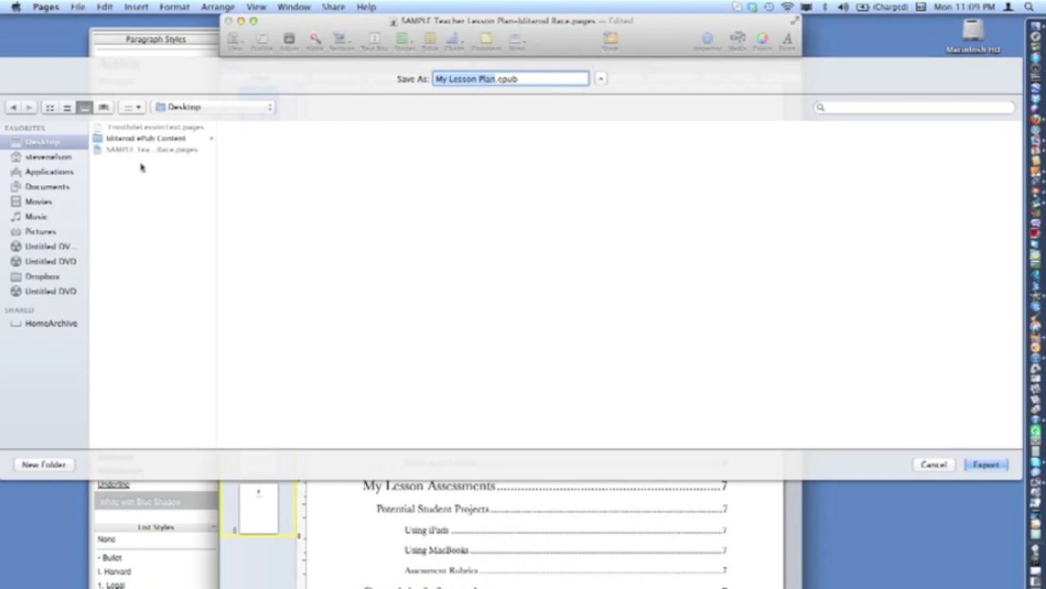
click(986, 464)
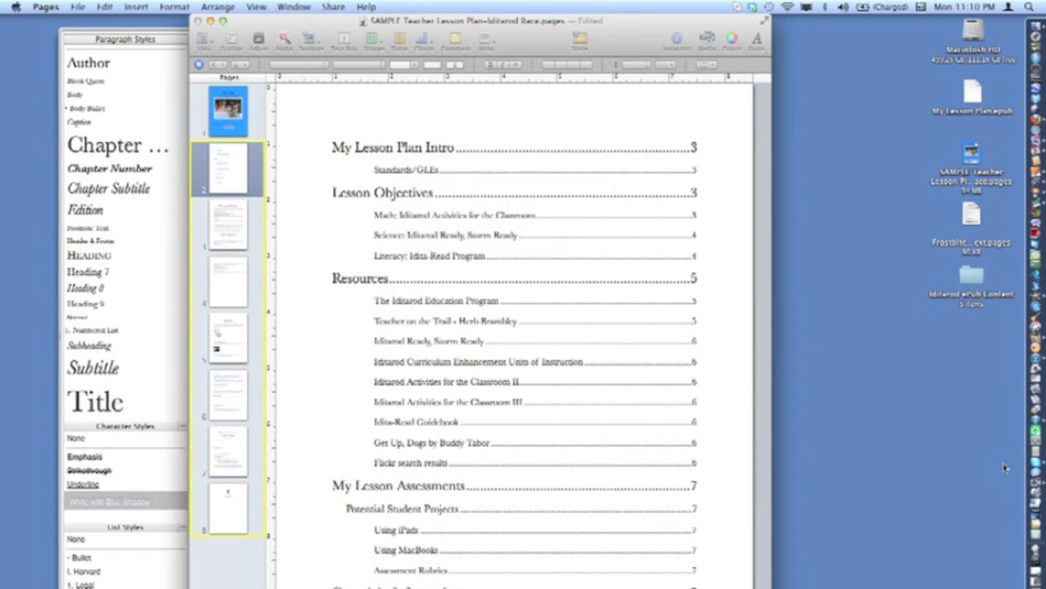
Step: Minimise the lesson plan document, switch to iTunes and add "My Lesson Plan.epub" from the desktop to its library
click(210, 21)
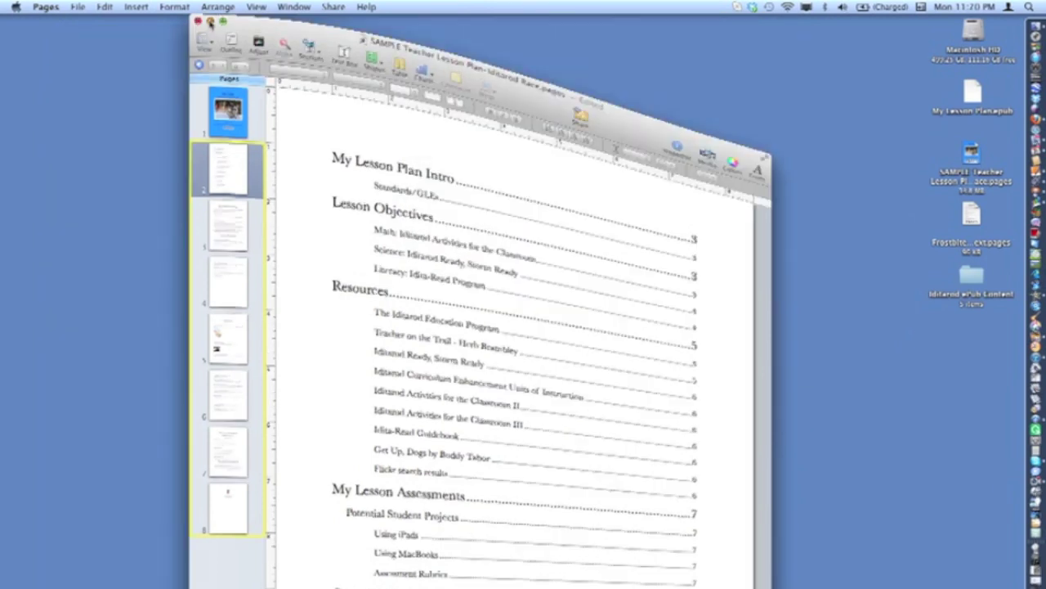
click(1000, 358)
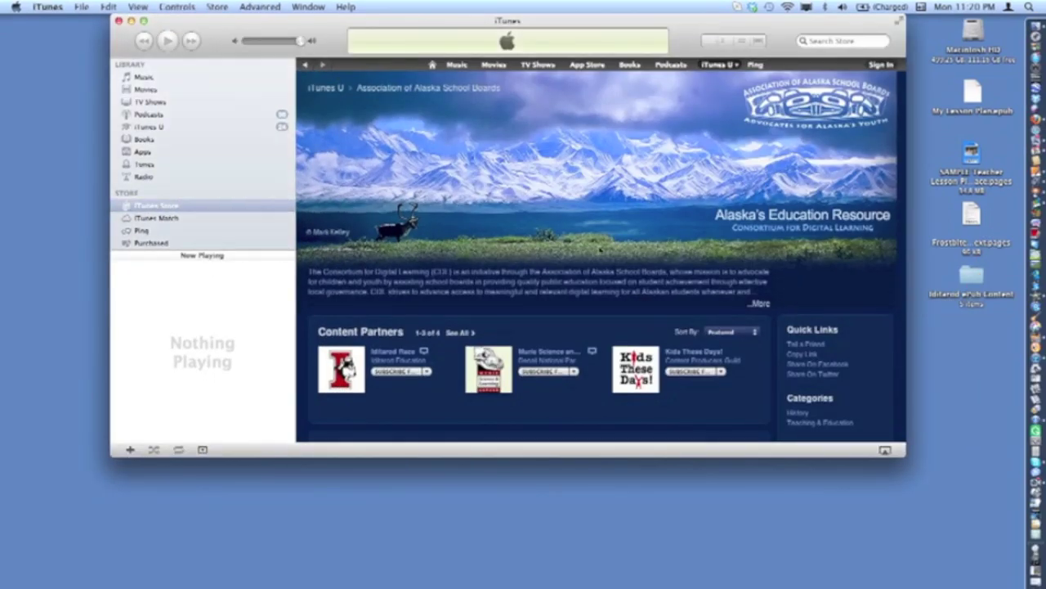
drag(974, 95, 234, 120)
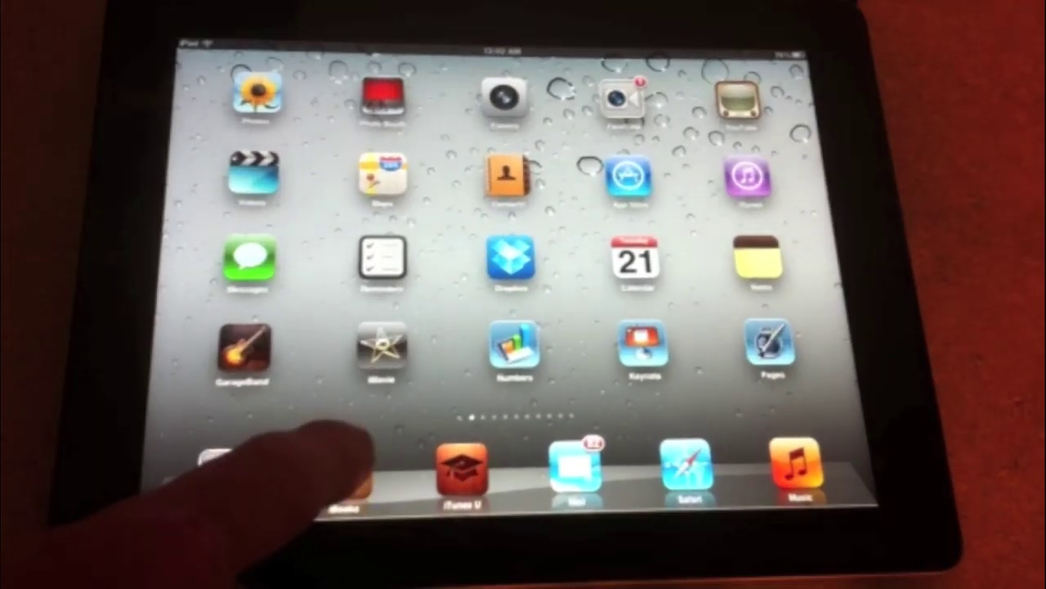
click(353, 475)
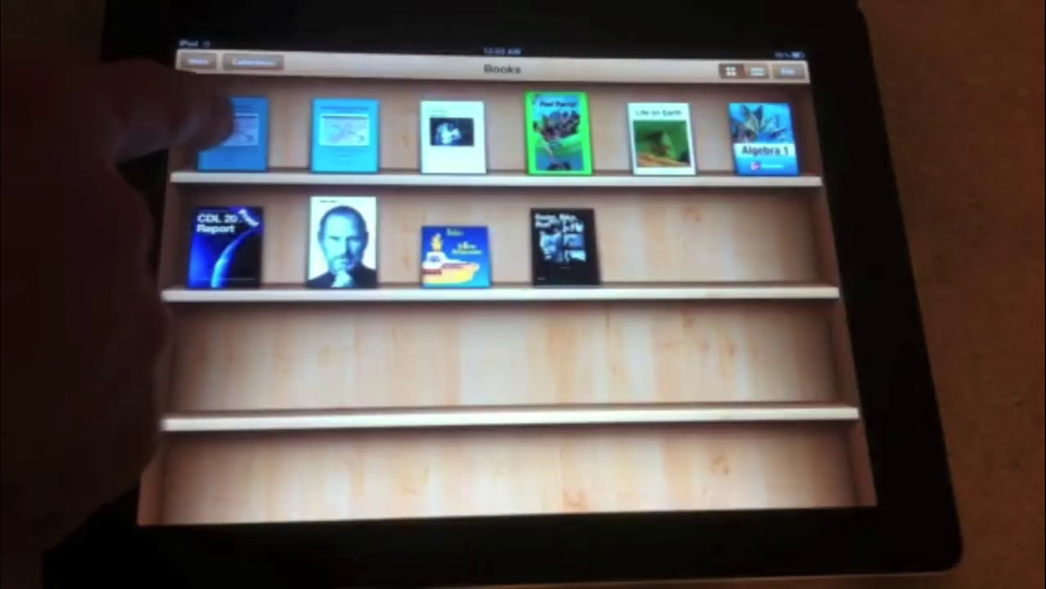
click(233, 130)
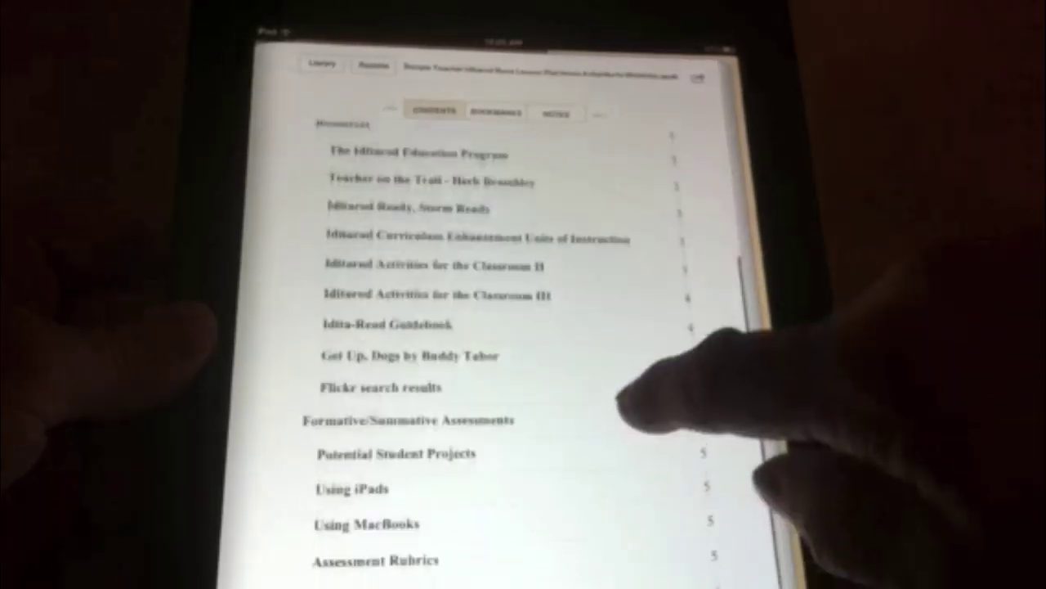
click(645, 180)
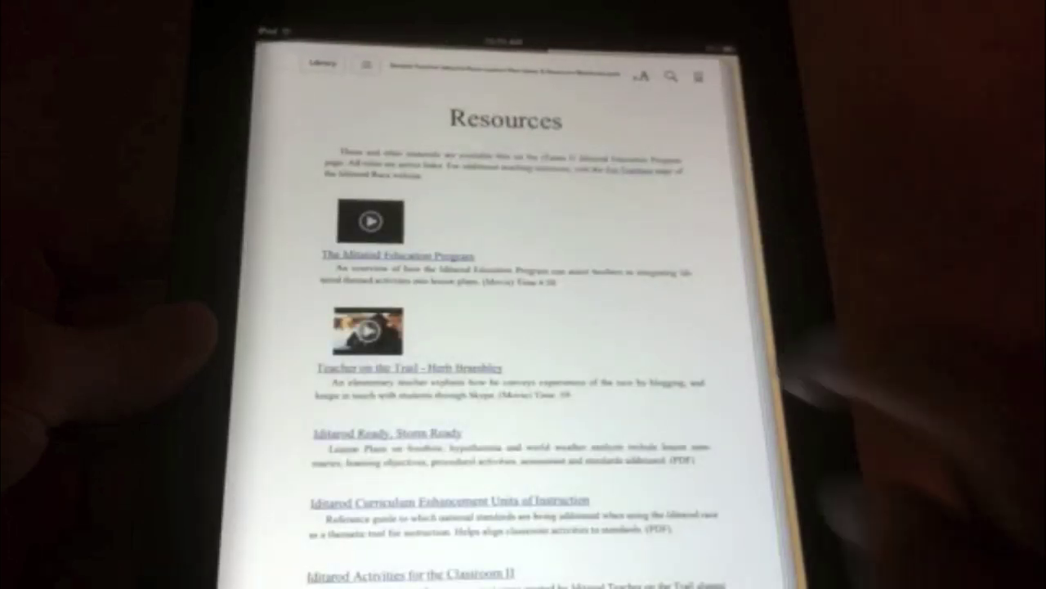